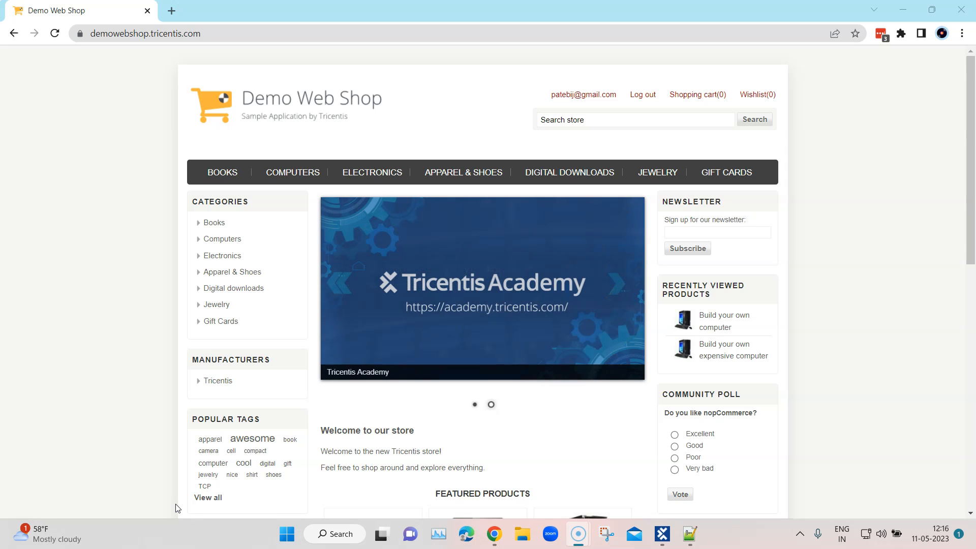
Step: Add the 14.1-inch Laptop from the Notebooks category under Computers to the shopping cart
click(187, 506)
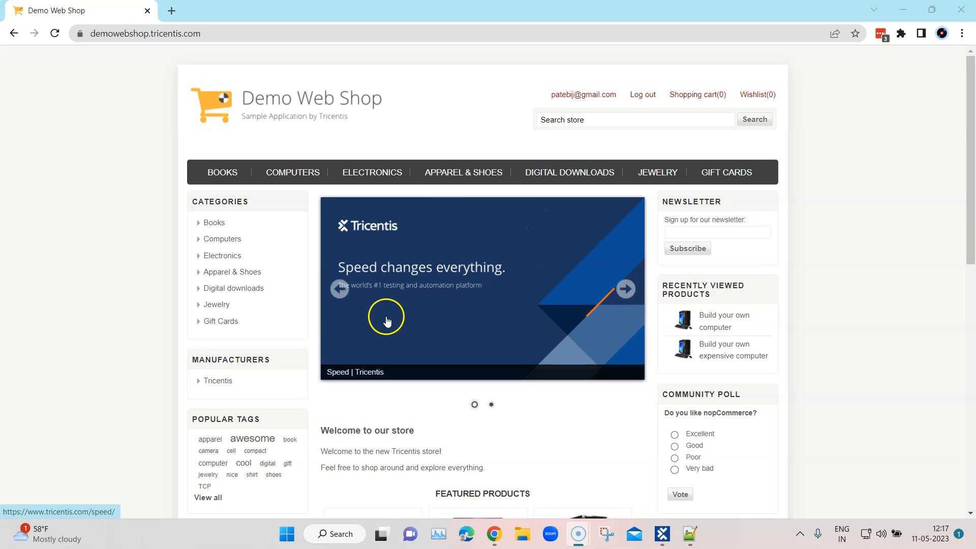
click(423, 248)
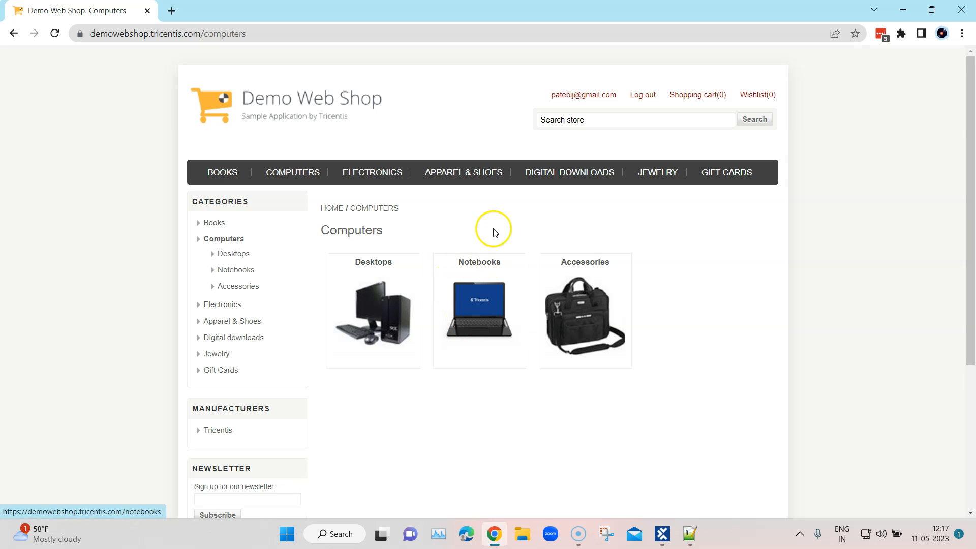
click(493, 263)
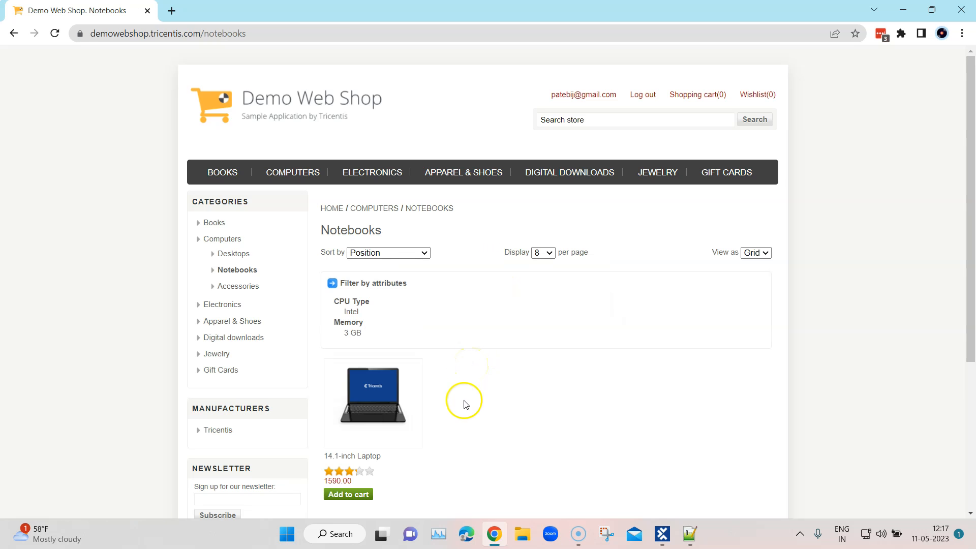
scroll(409, 394, down, 1)
click(348, 430)
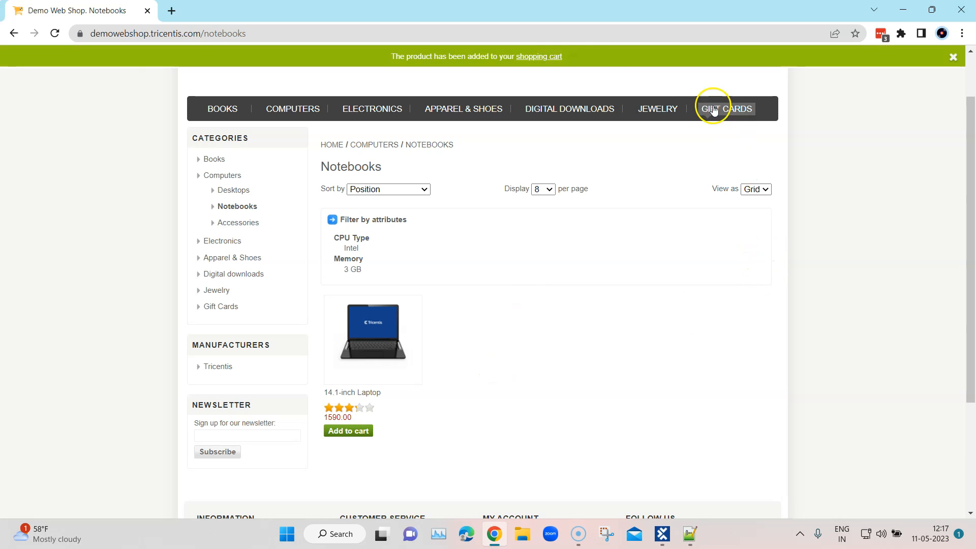
Step: Open the shopping cart, agree to the terms of service and proceed to checkout
click(547, 56)
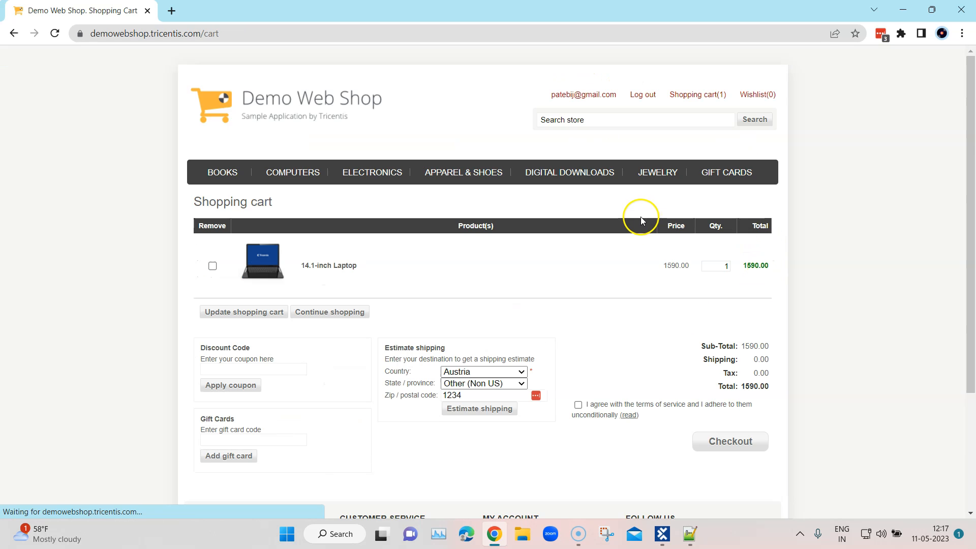
scroll(640, 216, down, 3)
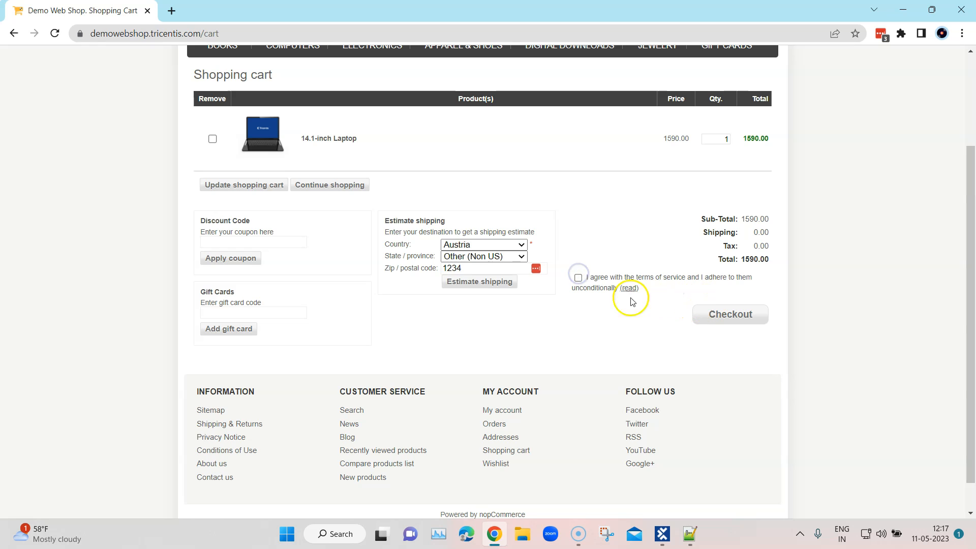
click(580, 278)
click(716, 315)
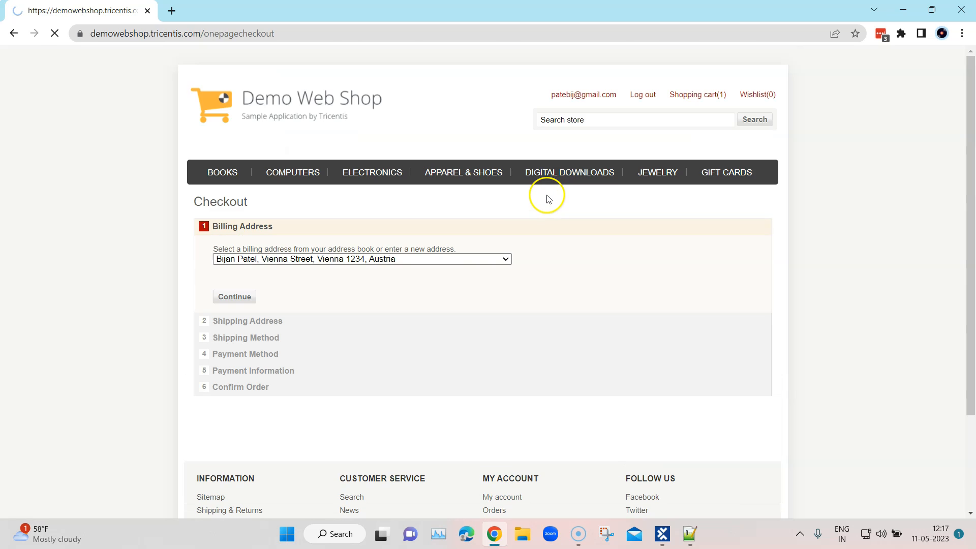
Step: Accept the saved billing and shipping addresses and continue with the Ground shipping method
click(234, 298)
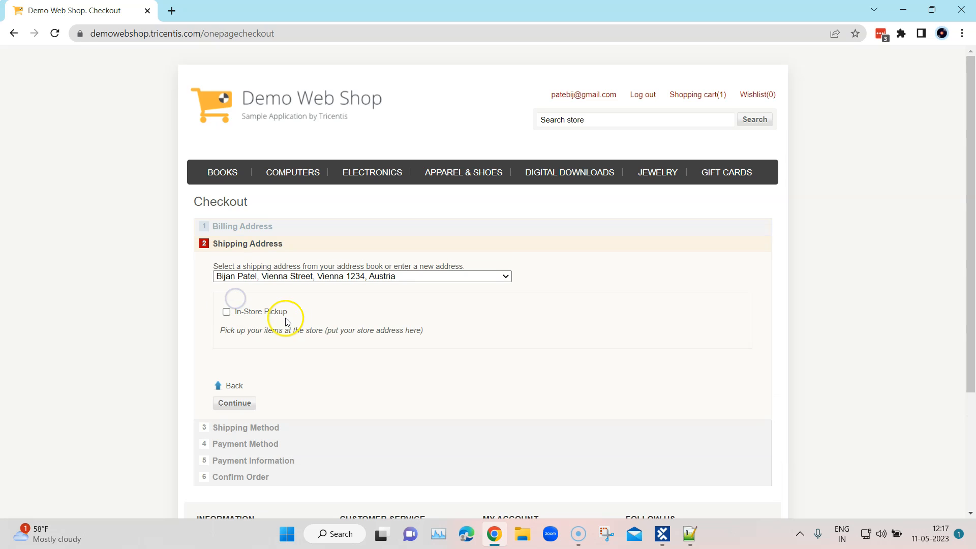
click(247, 402)
scroll(328, 320, down, 3)
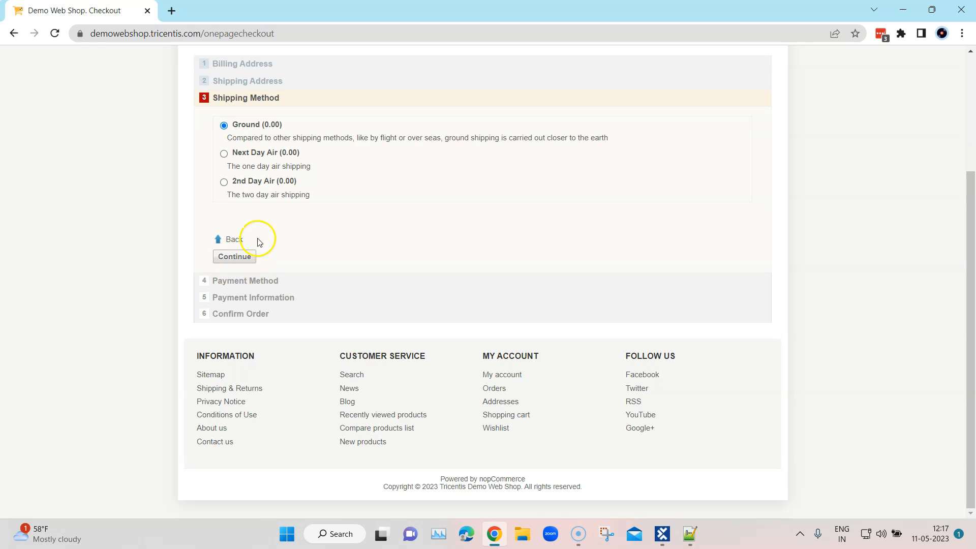
click(239, 257)
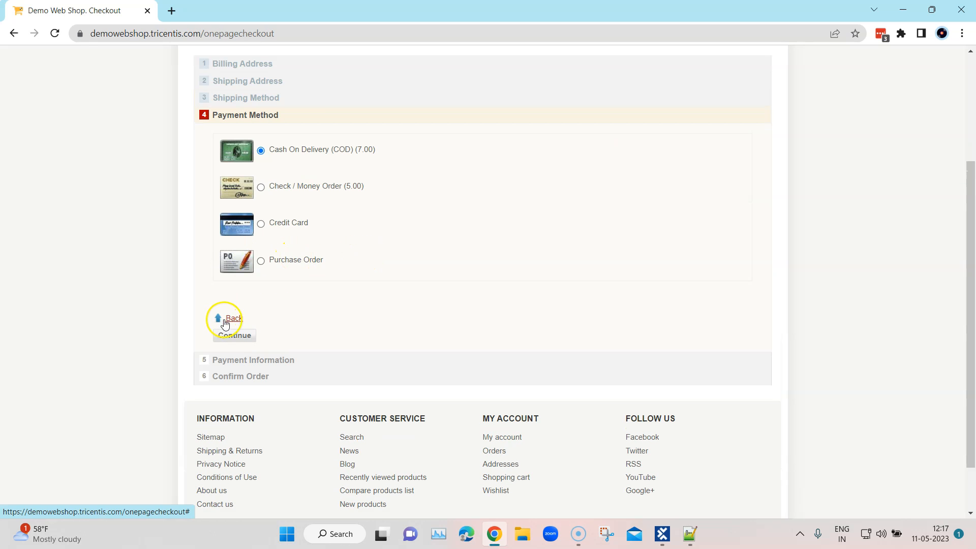
Step: Continue with Cash On Delivery as the payment method and confirm the order
click(234, 334)
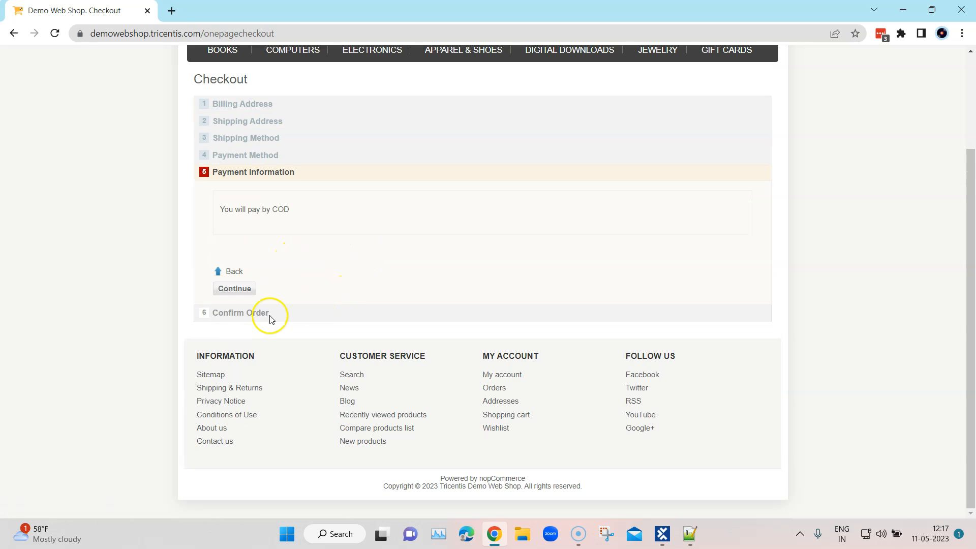
click(240, 291)
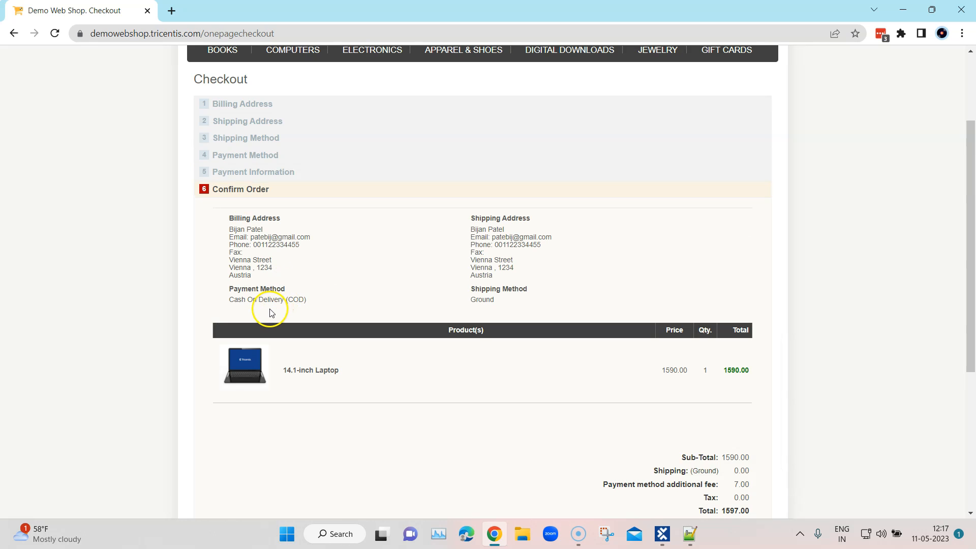
scroll(416, 332, down, 4)
click(240, 371)
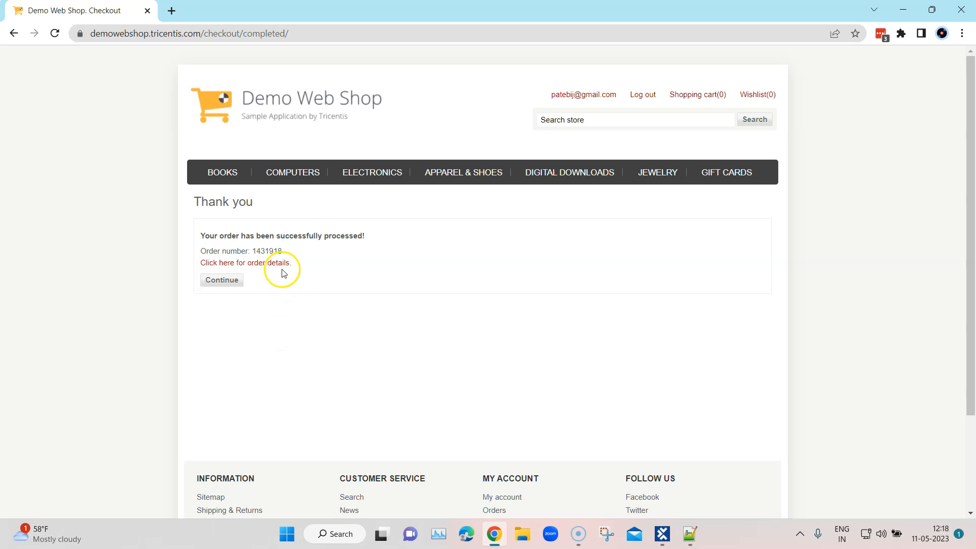
Step: Highlight the order number on the order completion page to examine the text that has to be extracted
double_click(270, 250)
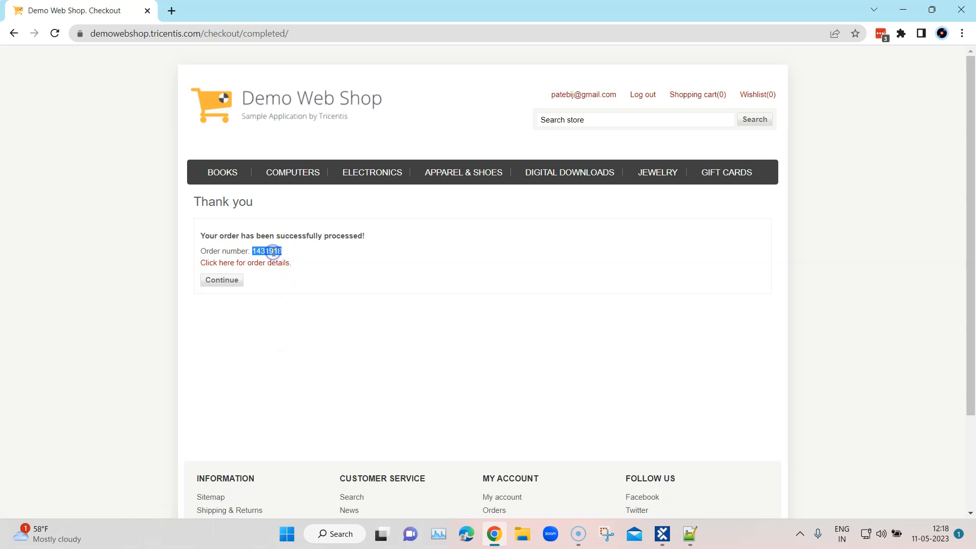
click(251, 252)
drag(252, 250, 283, 253)
double_click(267, 251)
click(285, 253)
drag(253, 252, 282, 251)
Step: Switch to Tosca Commander and open the Order Confirmation module in the Demo Web Shop modules folder
click(666, 537)
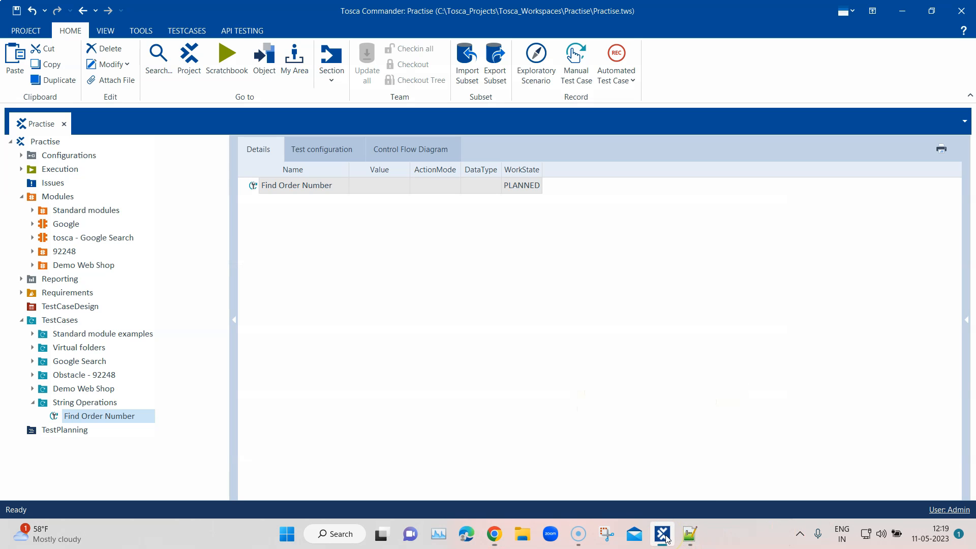
click(33, 265)
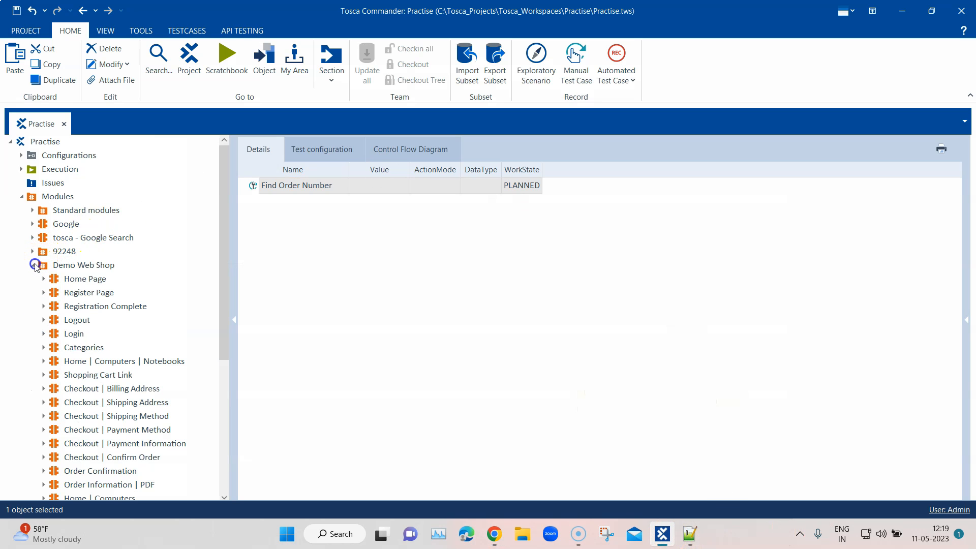
scroll(142, 266, down, 5)
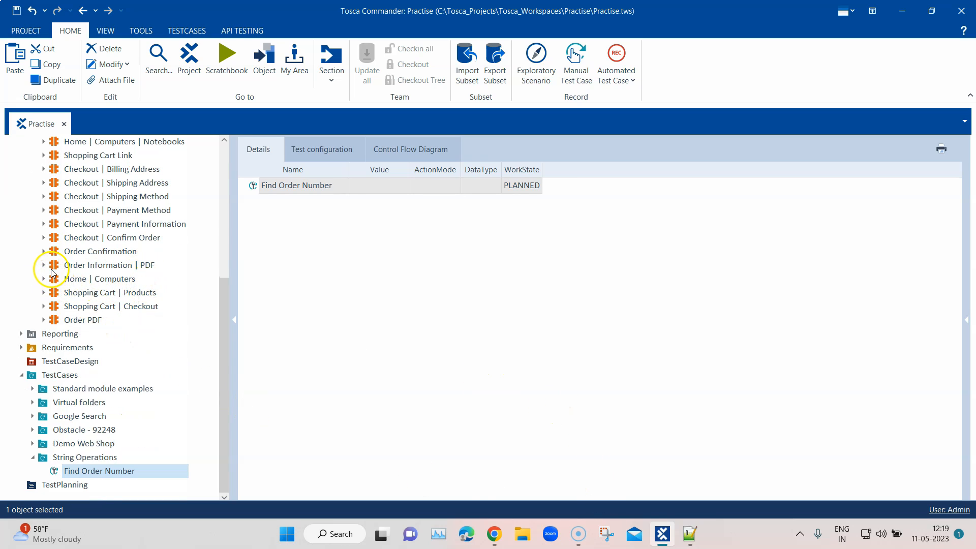
click(43, 251)
click(76, 254)
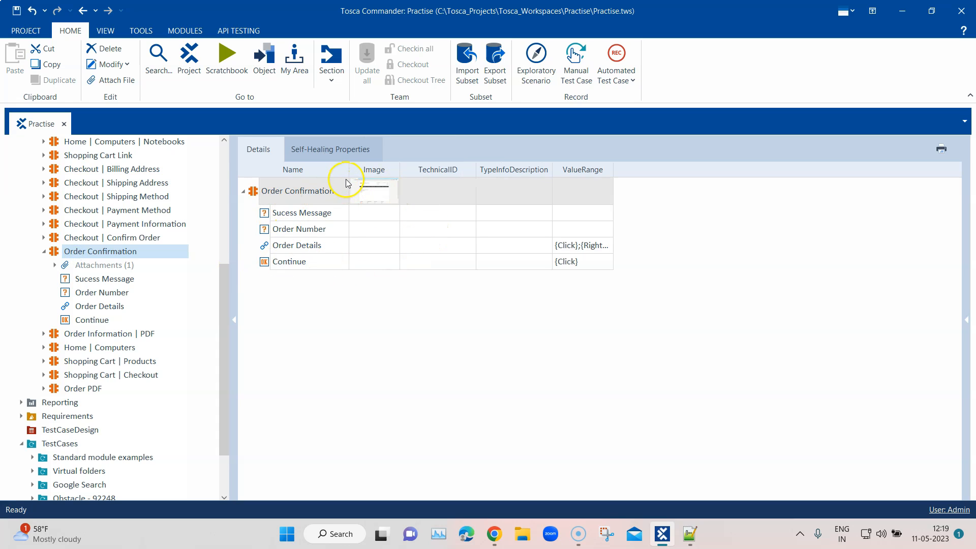
Step: Widen the Name column, show the Order Number attribute's properties and examine its full VisibleInnerText value
drag(349, 167, 384, 167)
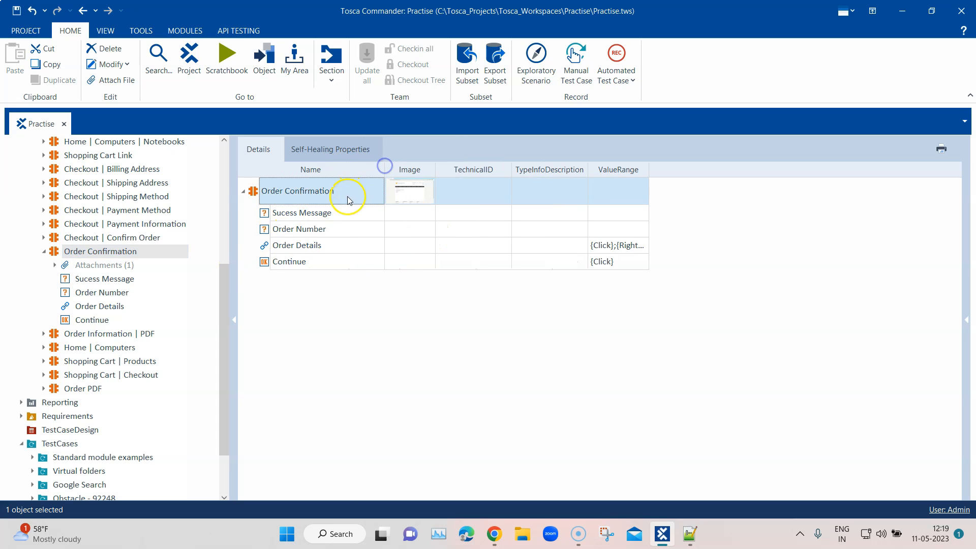
click(315, 212)
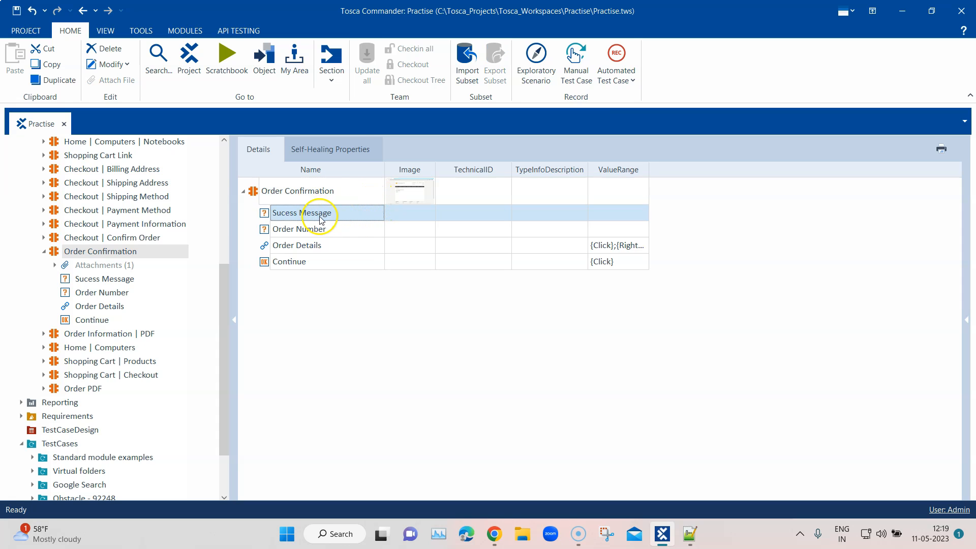
click(320, 230)
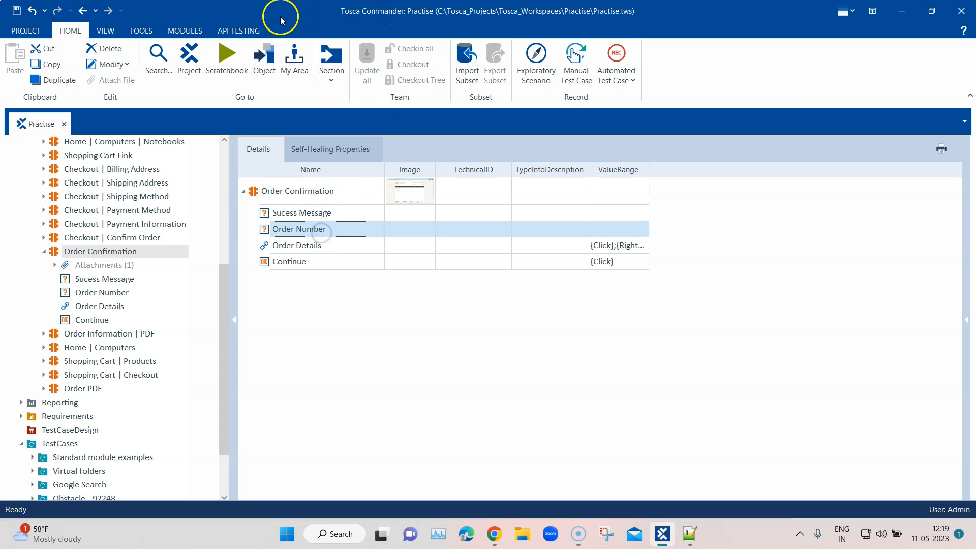
click(965, 319)
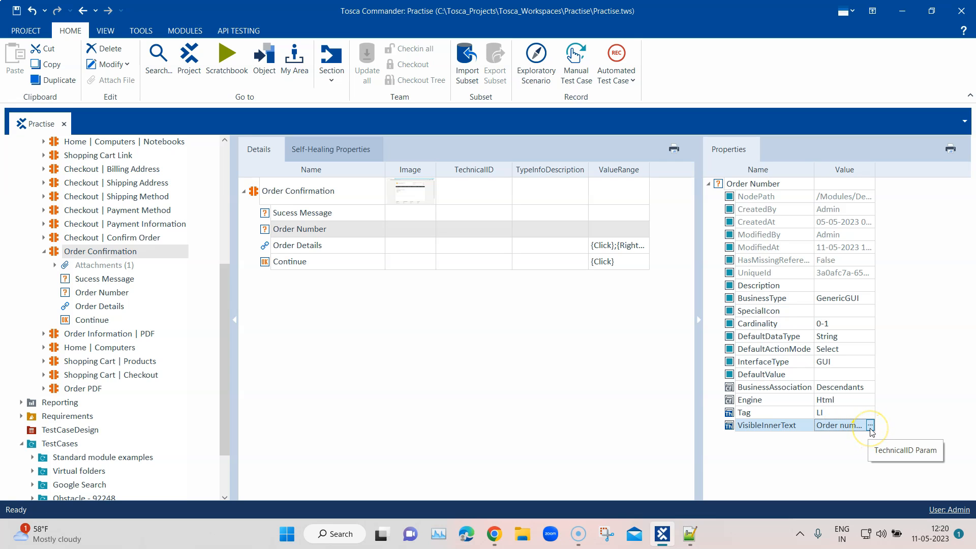
click(870, 426)
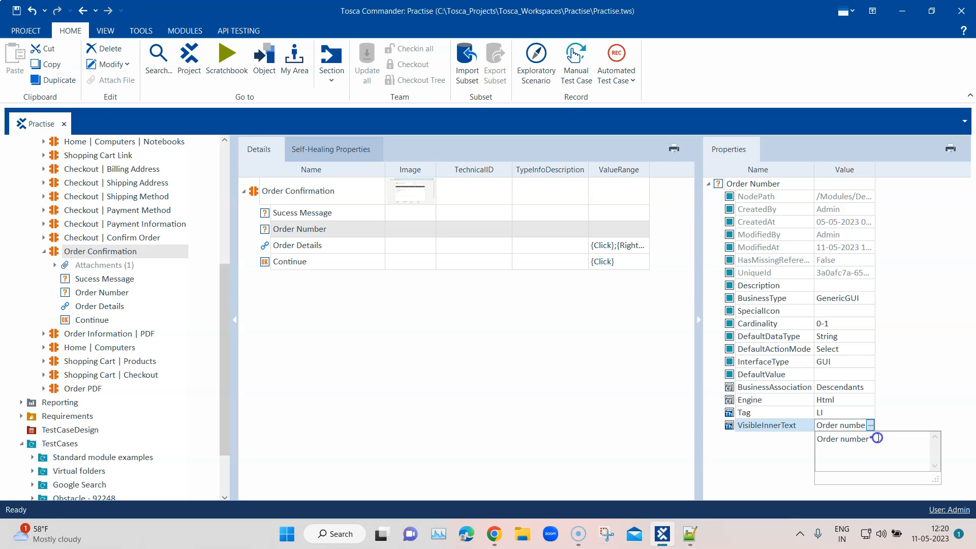
drag(875, 438, 816, 438)
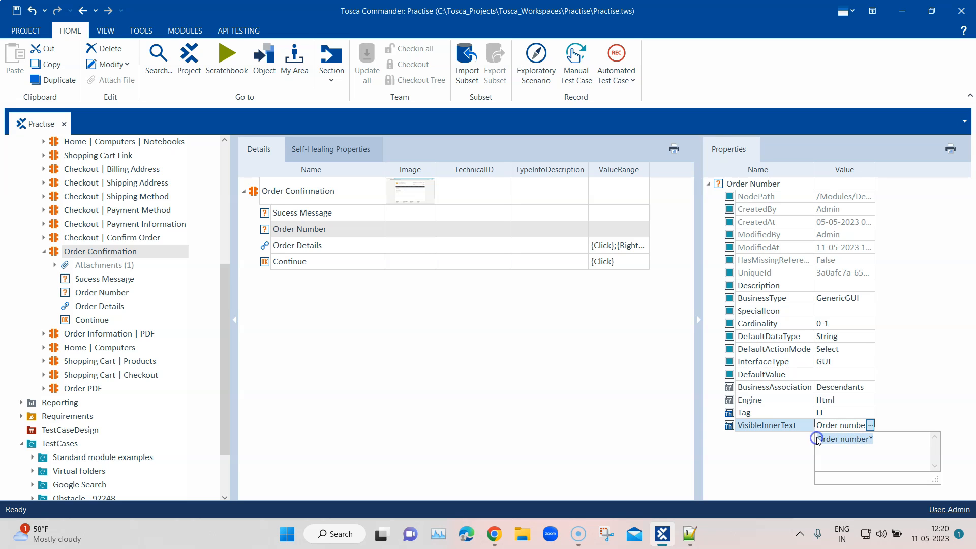
Step: Move the Tosca Commander window aside to check the order number on the web shop page, and maximize it again
drag(395, 21, 549, 312)
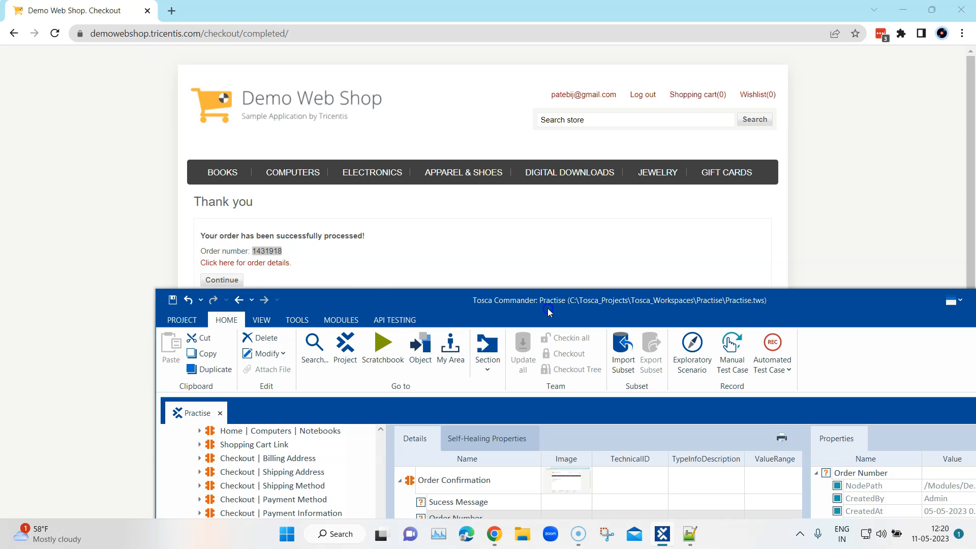
double_click(267, 251)
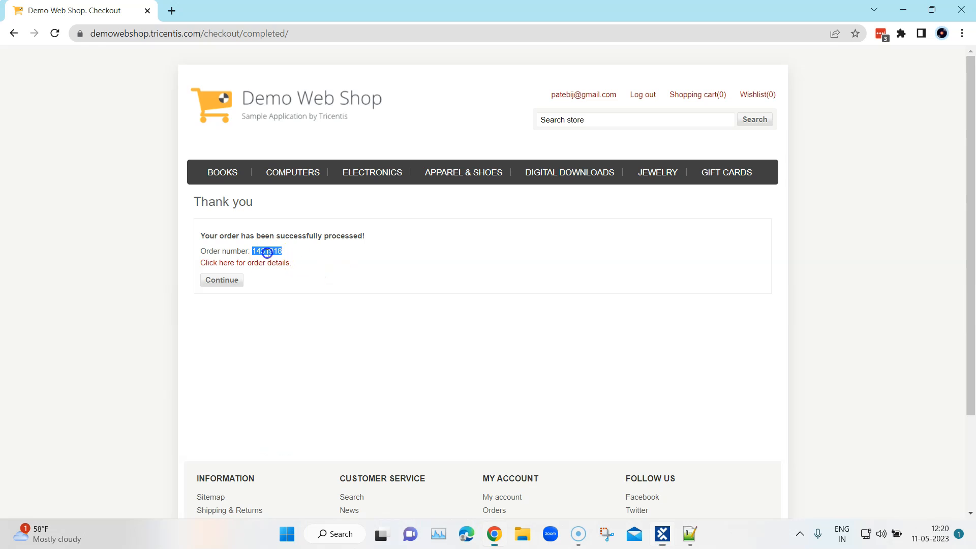
click(659, 534)
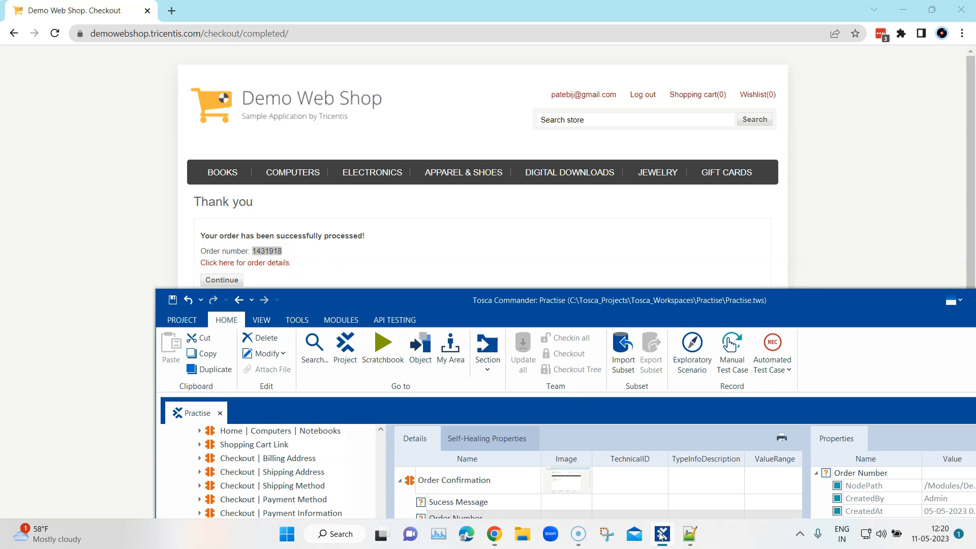
drag(837, 301, 718, 44)
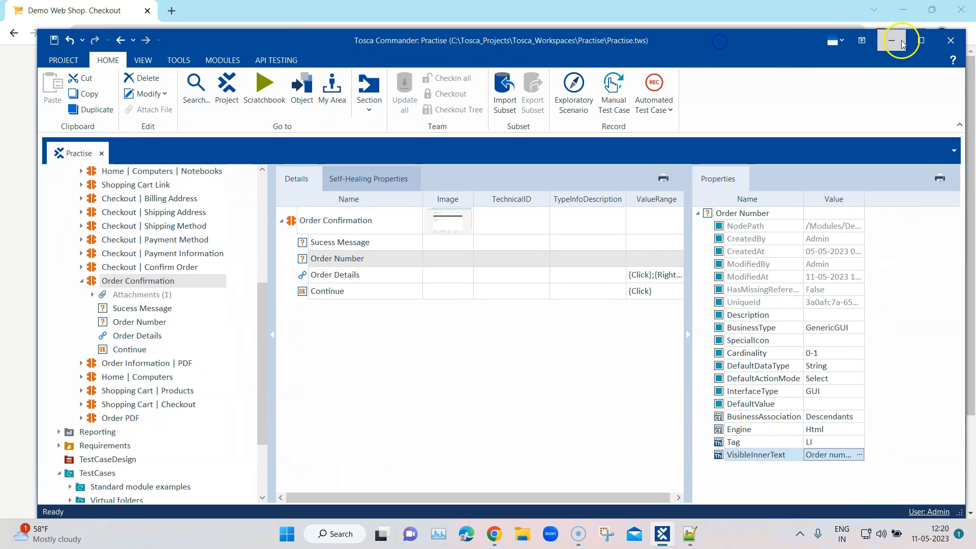
click(923, 46)
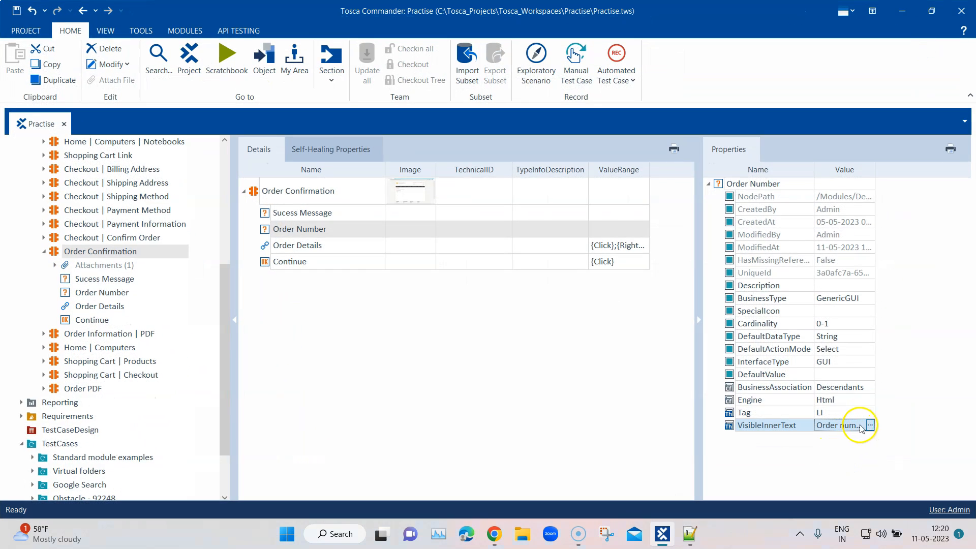
Step: Expand the Order Number attribute's VisibleInnerText value and examine the wildcard at its end
click(870, 425)
click(872, 438)
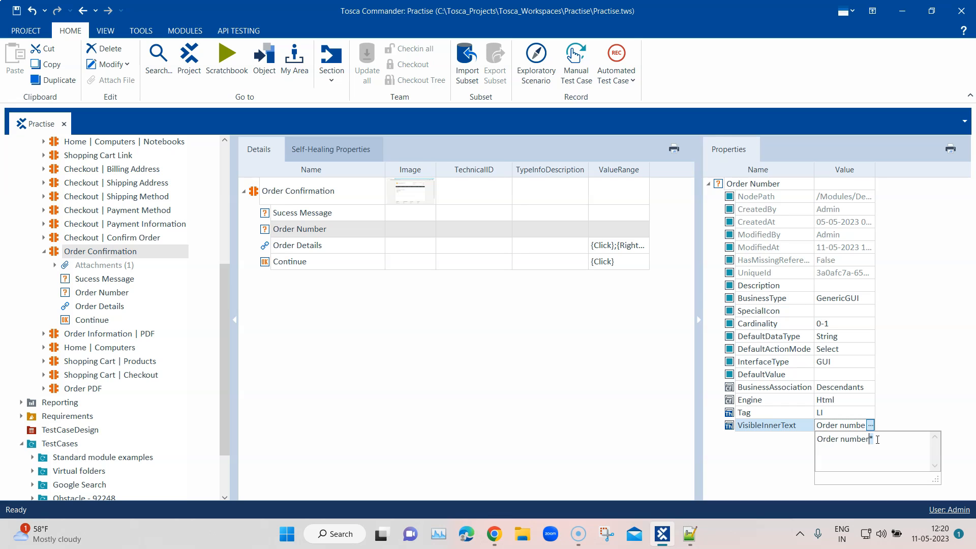
double_click(876, 439)
click(881, 441)
drag(878, 440, 816, 440)
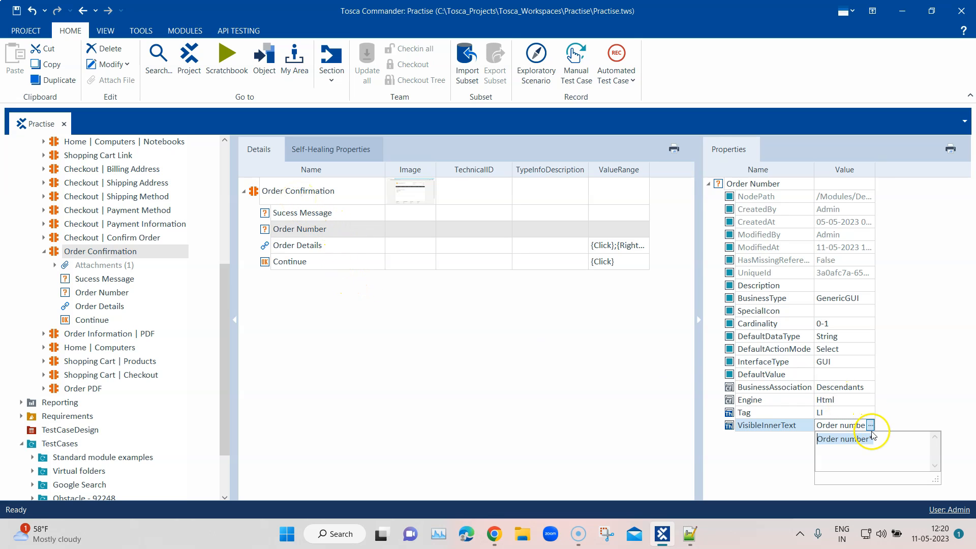
Step: Review the properties of the Order Details, Continue and Order Number attributes, and collapse the Order Confirmation module
click(311, 249)
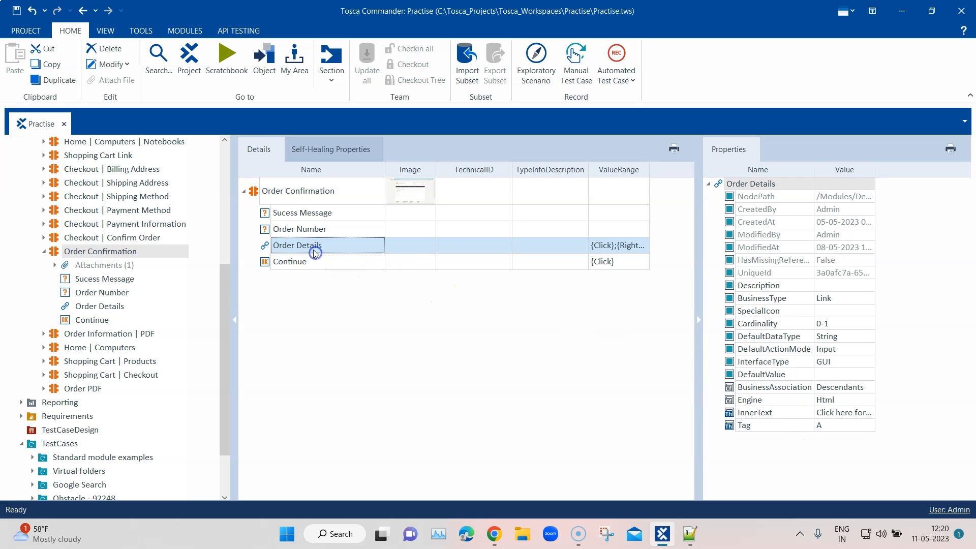
click(310, 263)
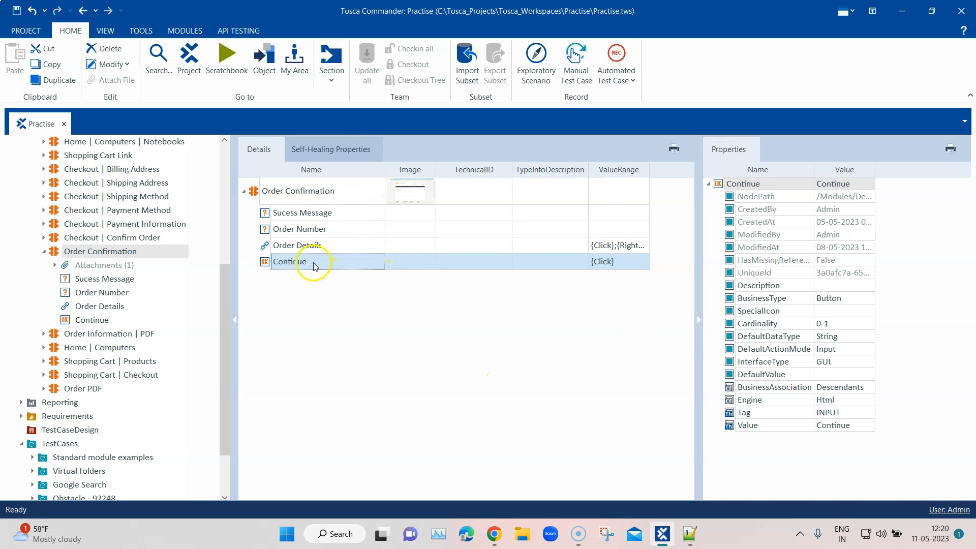
click(322, 231)
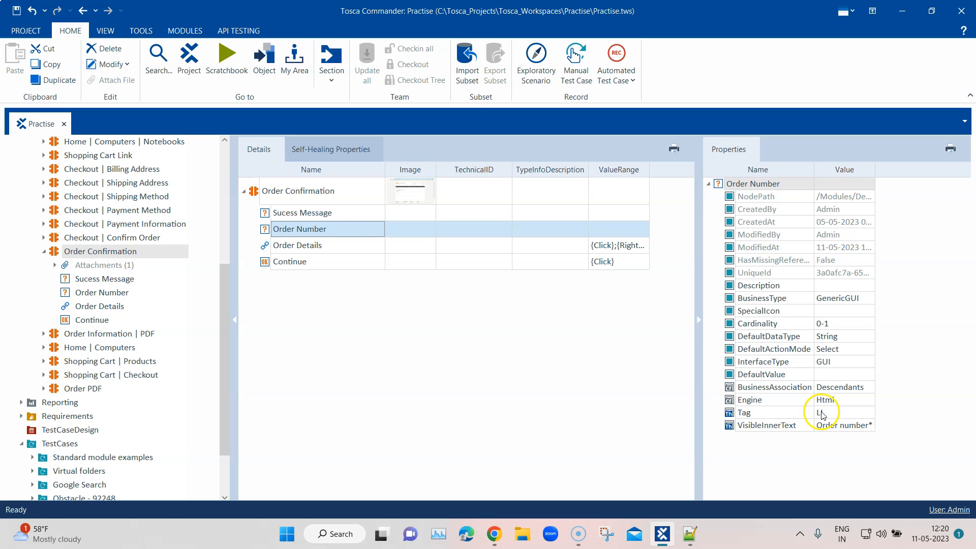
click(45, 252)
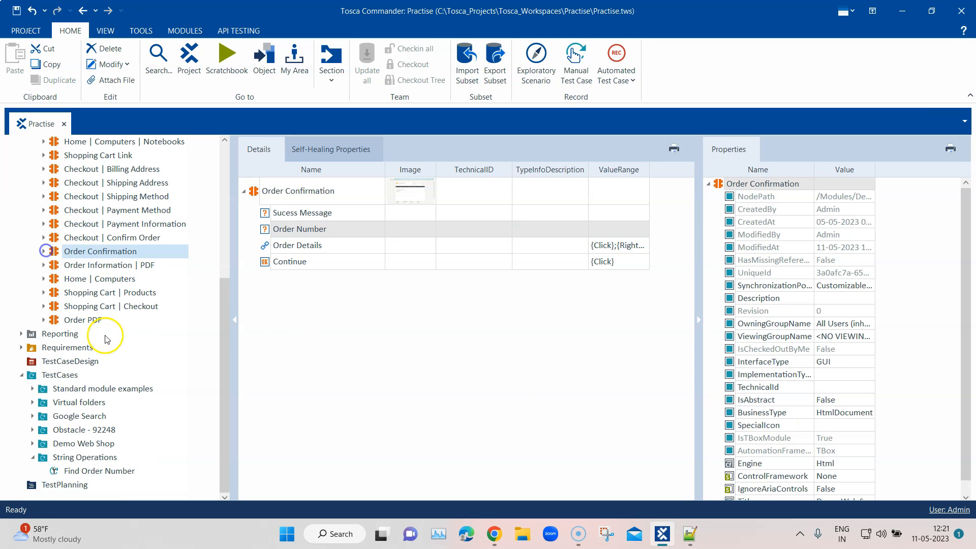
Step: Add the Order Confirmation module to the Find Order Number test case and rename the new test step Buffer Order Number
click(81, 458)
click(92, 470)
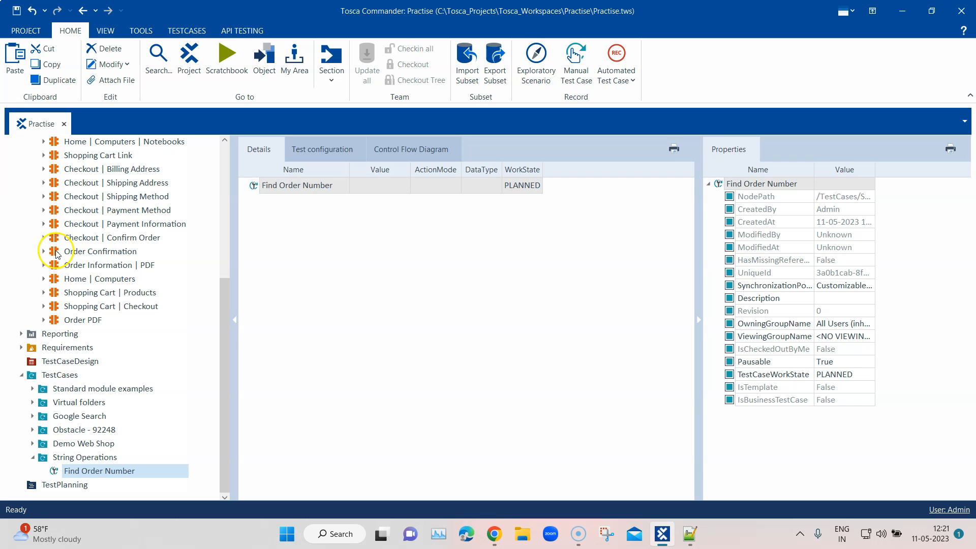
drag(76, 251, 268, 185)
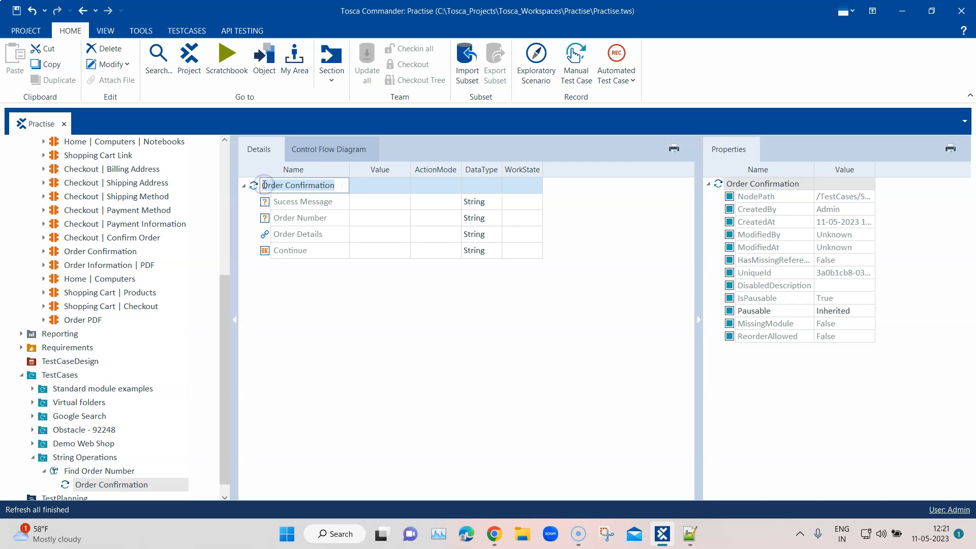
text(Buffer Order Number)
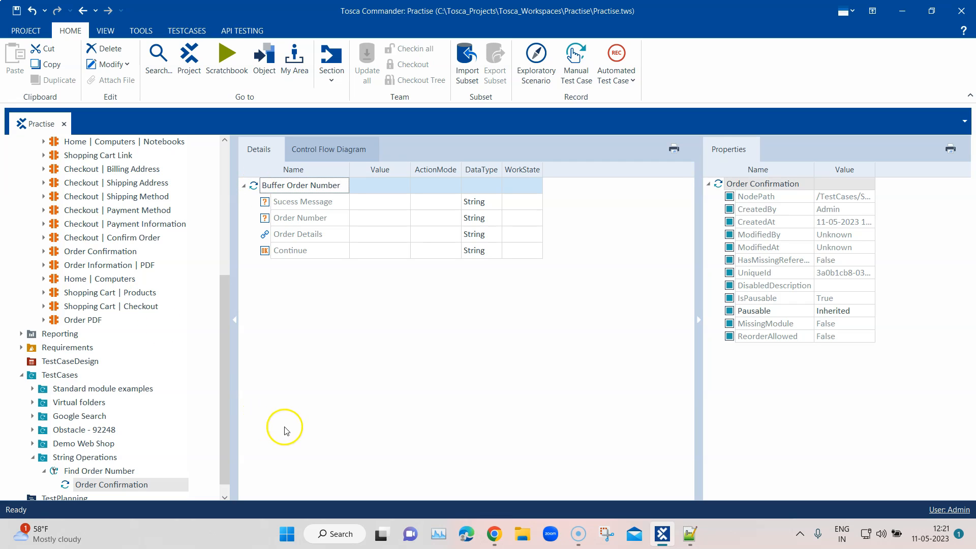
click(331, 357)
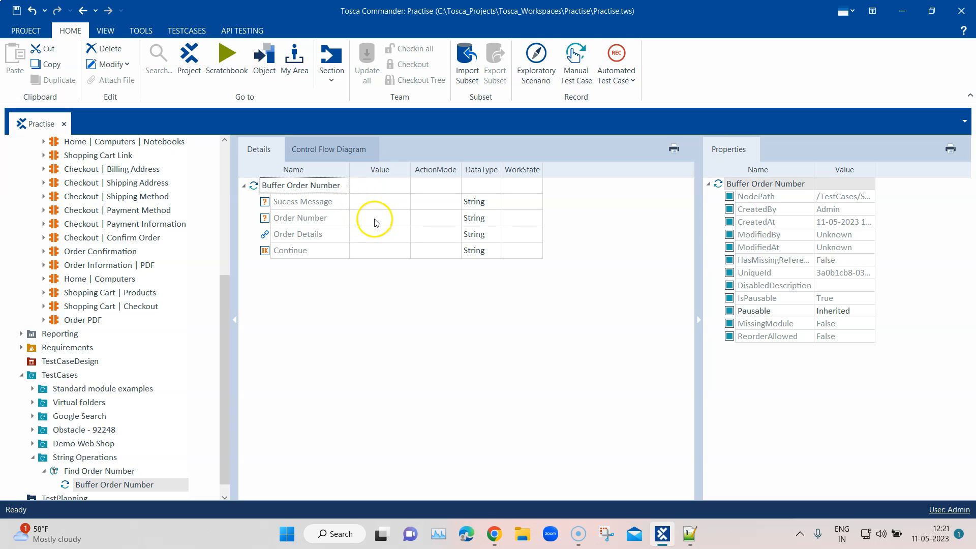
Step: Set the Order Number attribute's action mode to Buffer and enter Order Number as its value
click(357, 219)
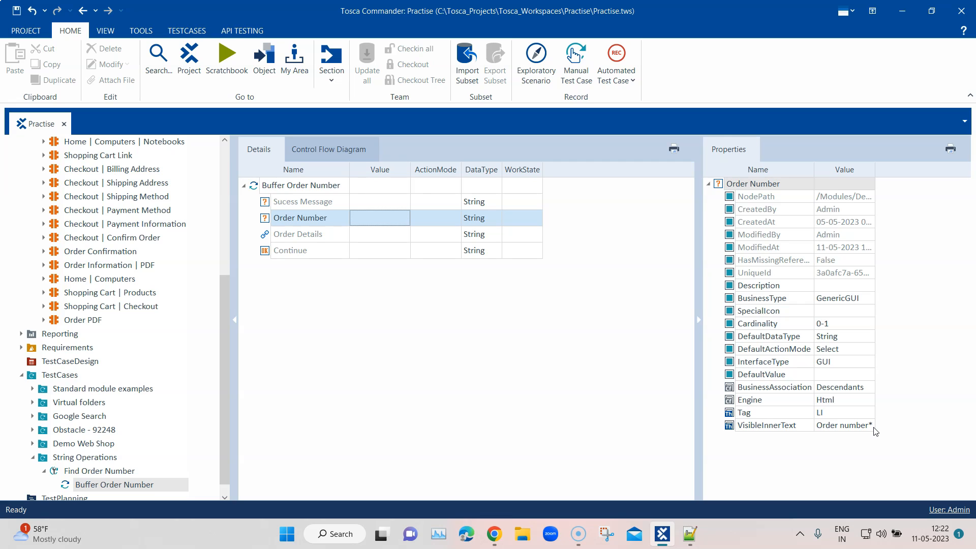
click(391, 218)
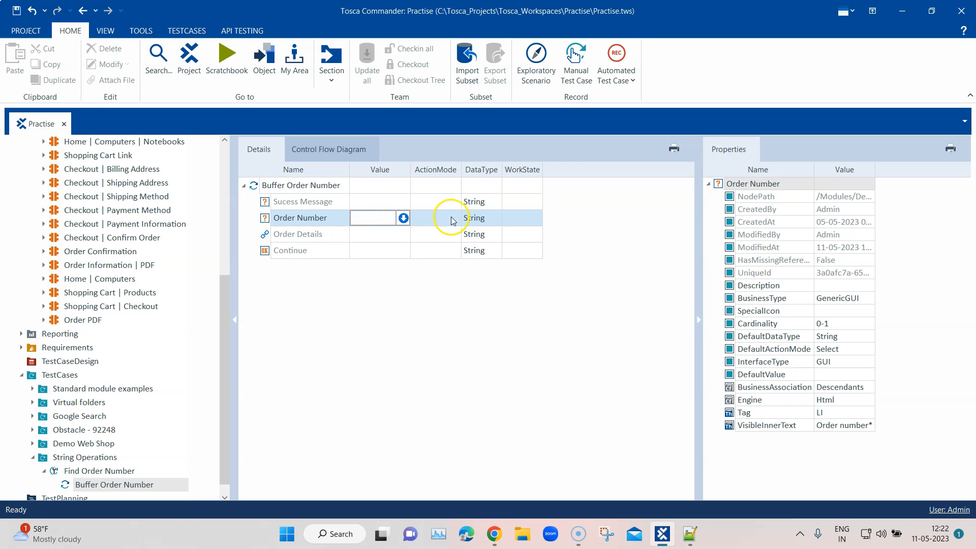
click(427, 218)
click(455, 218)
click(441, 261)
click(381, 220)
text(Order Number)
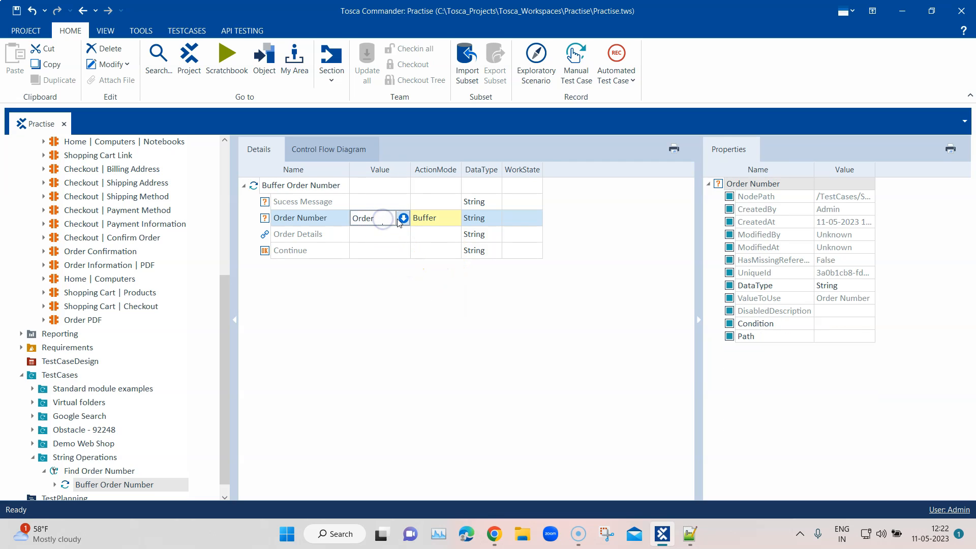
Step: Make the Order Number attribute buffer its InnerText property under the name B_Order, and widen the Value column
click(403, 218)
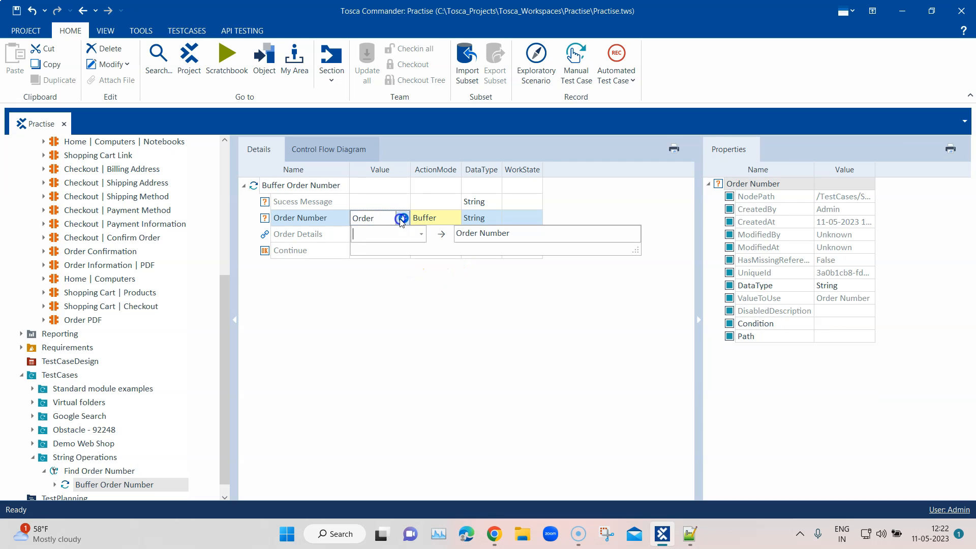
click(422, 234)
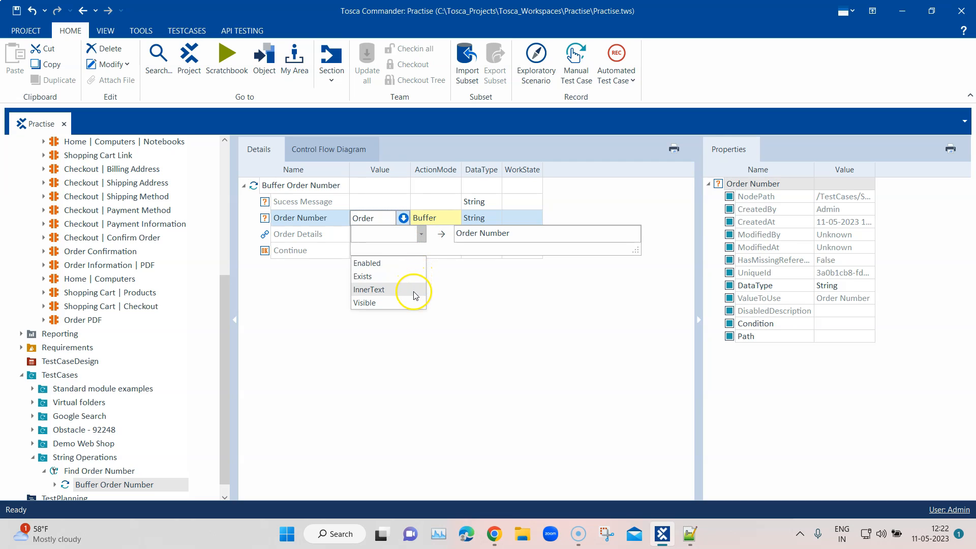
click(374, 289)
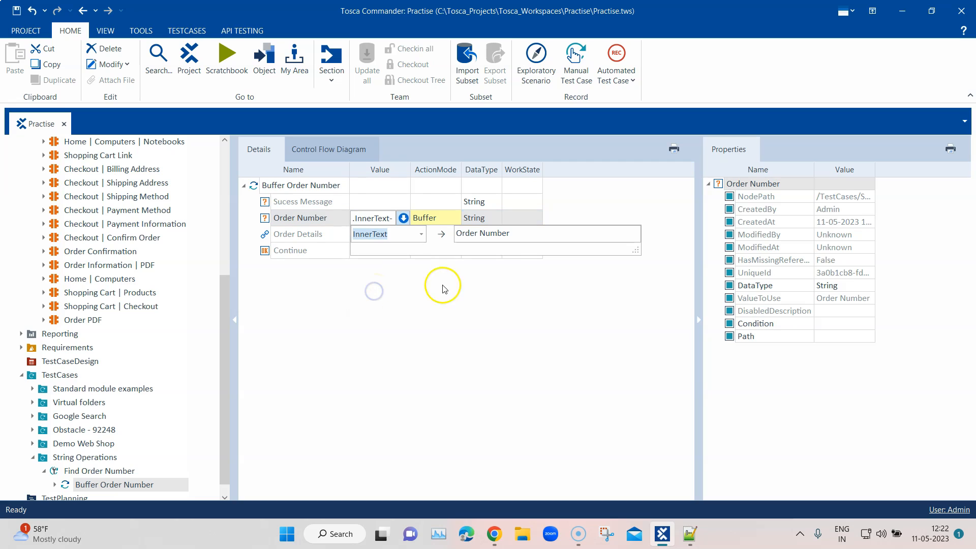
click(507, 237)
drag(518, 234, 455, 239)
text(B_Order)
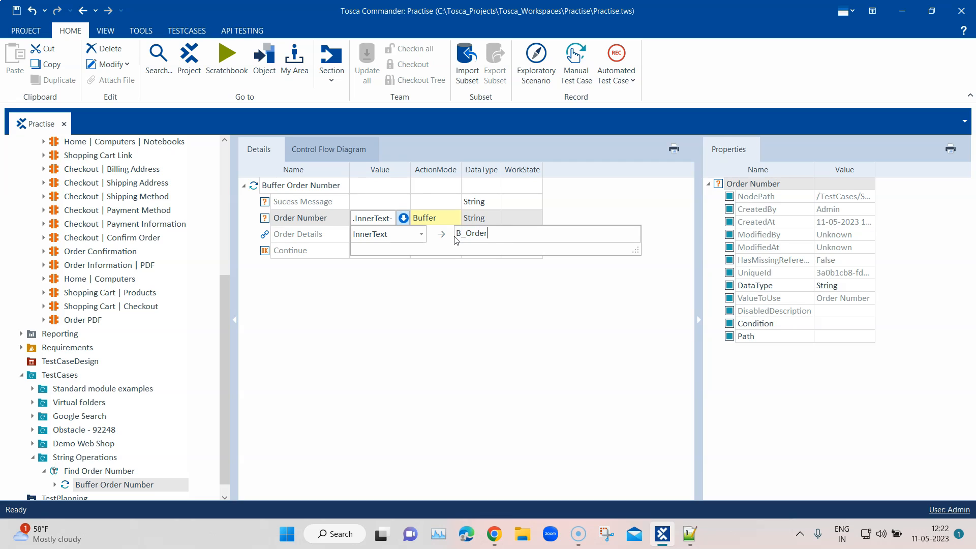
click(455, 296)
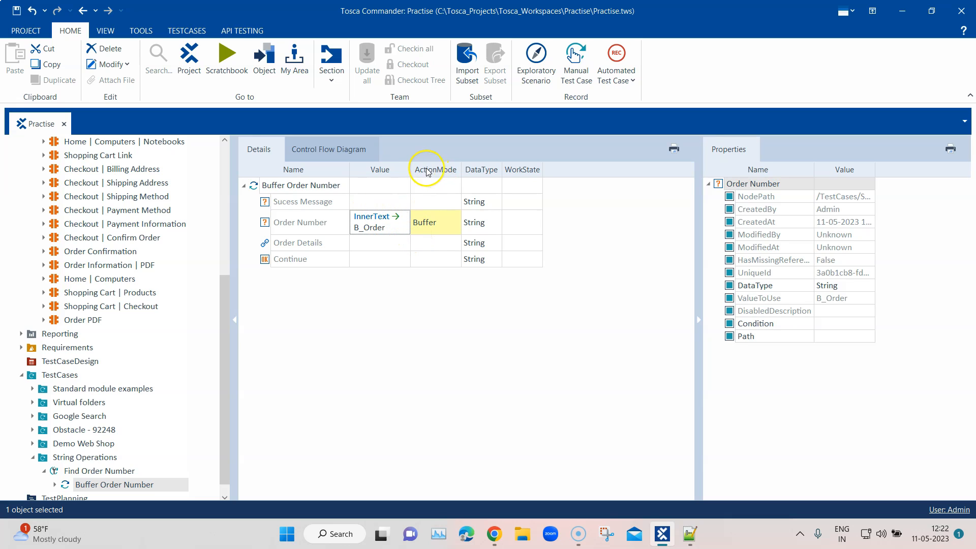
drag(411, 167, 440, 167)
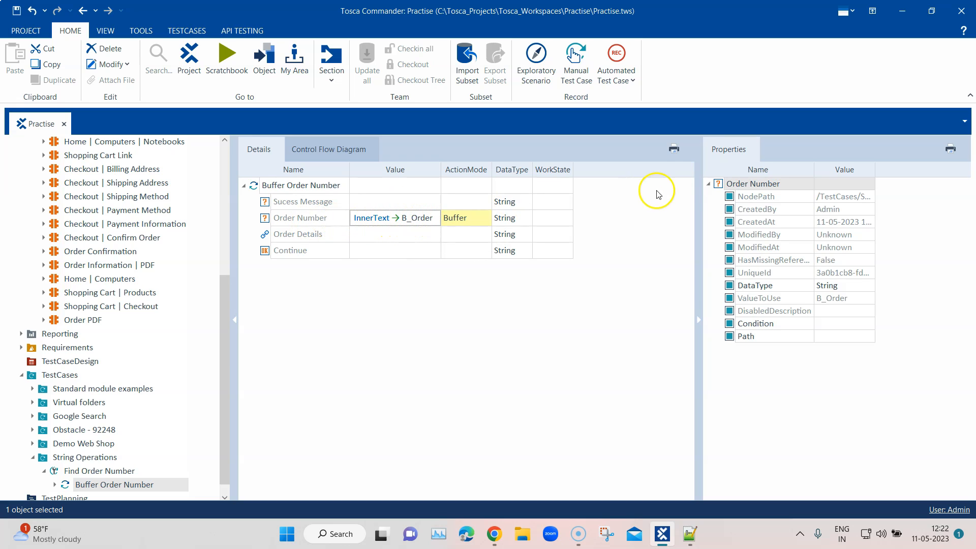
Step: Hide the properties pane, collapse the Buffer Order Number step and run the Find Order Number test case in ScratchBook
click(699, 319)
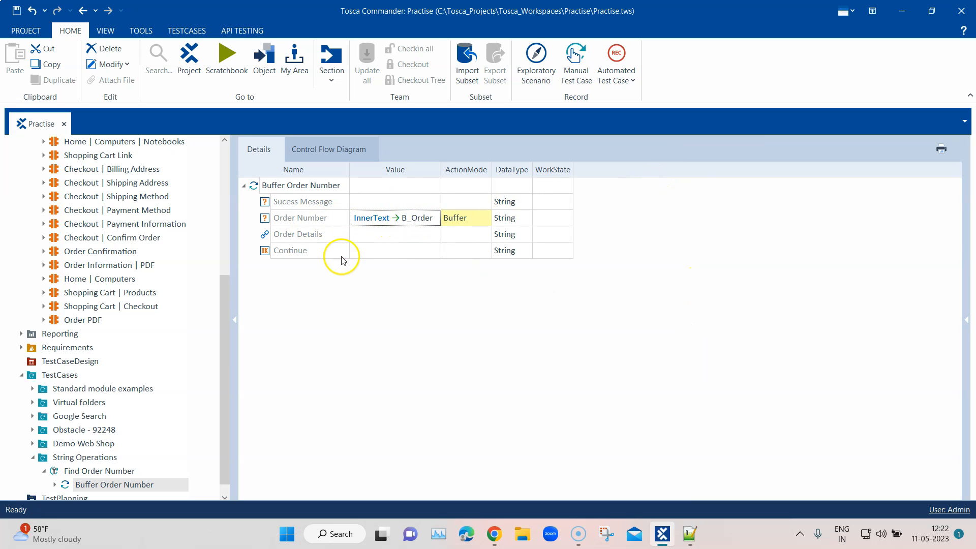
click(244, 187)
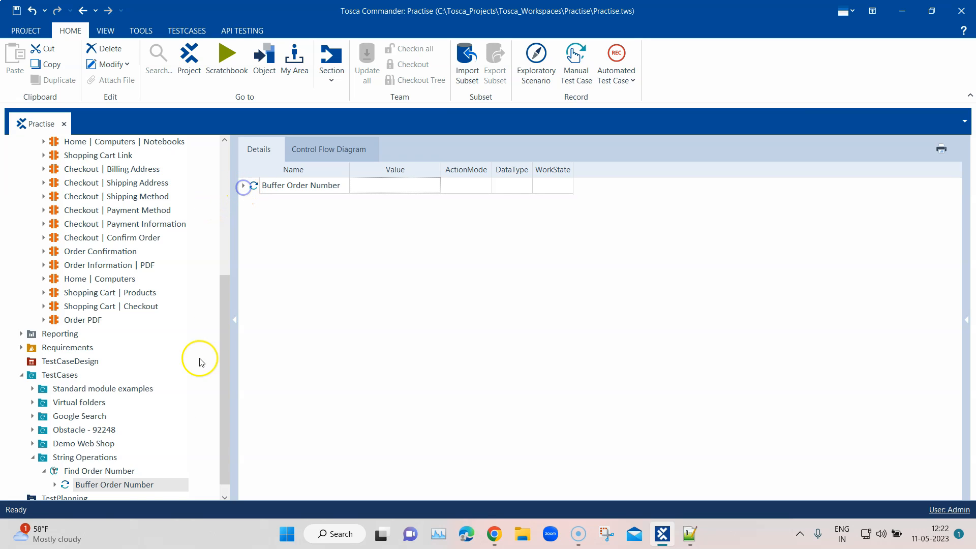
click(100, 472)
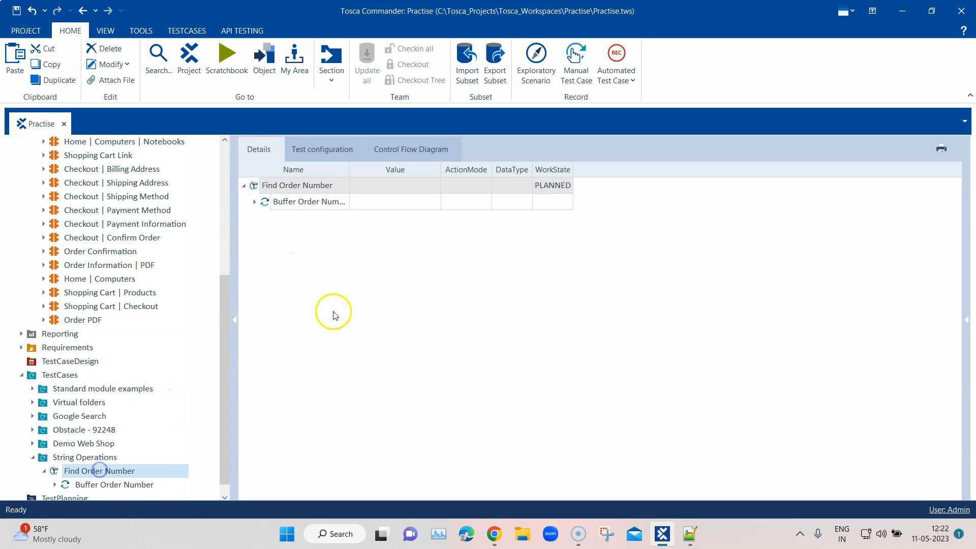
right_click(324, 186)
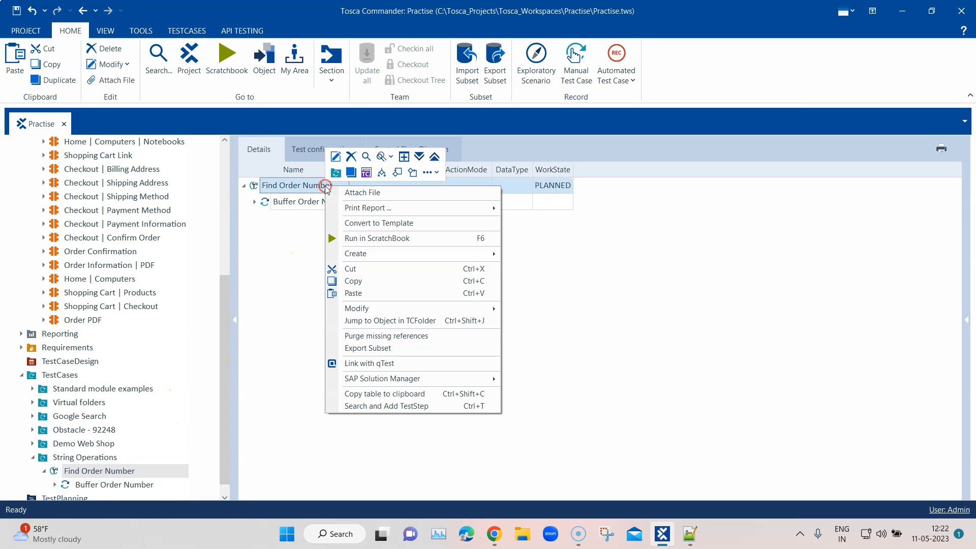
click(380, 240)
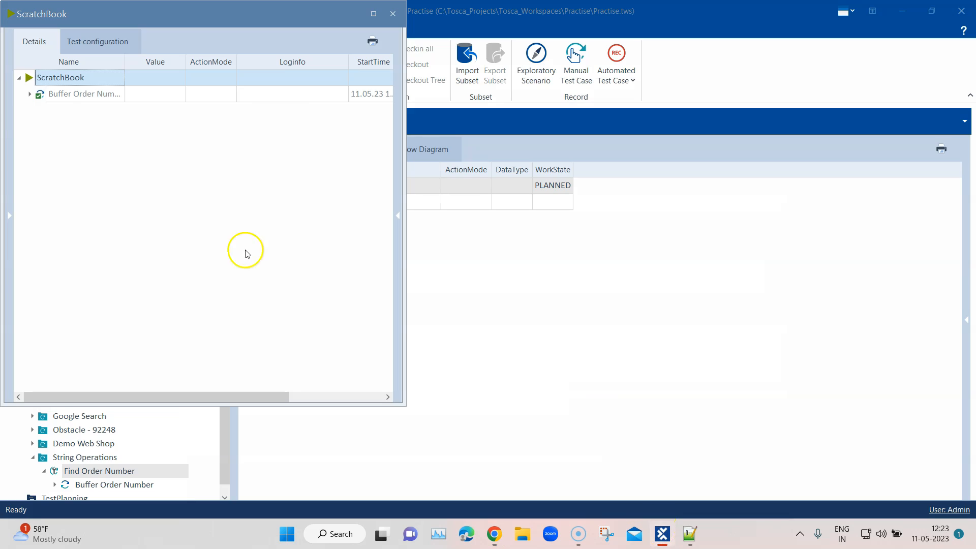
Step: Expand the Buffer Order Number result in ScratchBook and show the full Loginfo text of Order Number in an enlarged view
click(29, 95)
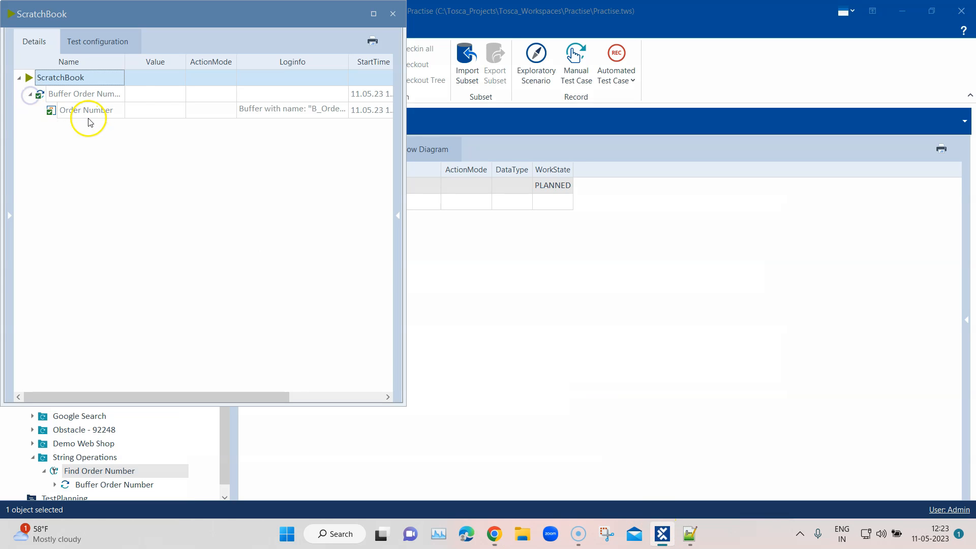
click(306, 115)
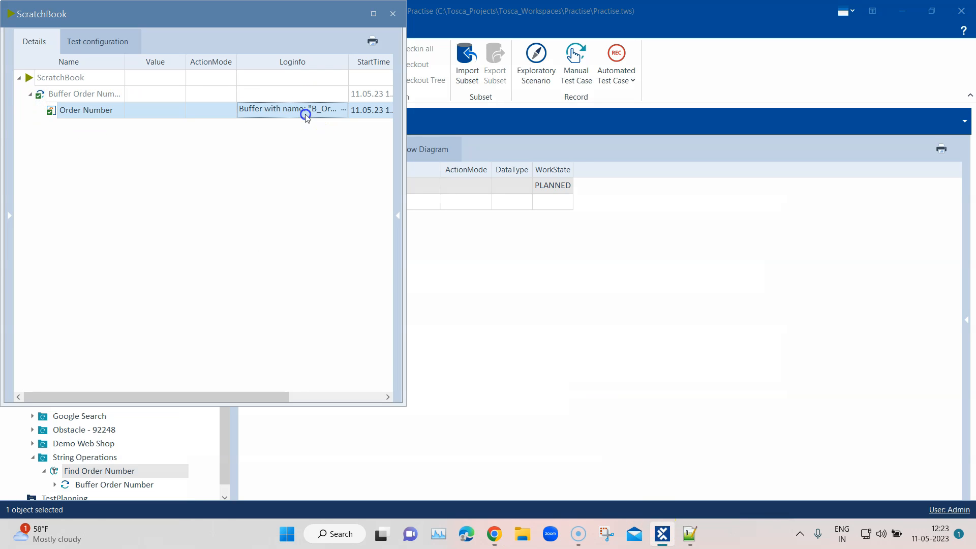
click(344, 110)
drag(359, 167, 386, 235)
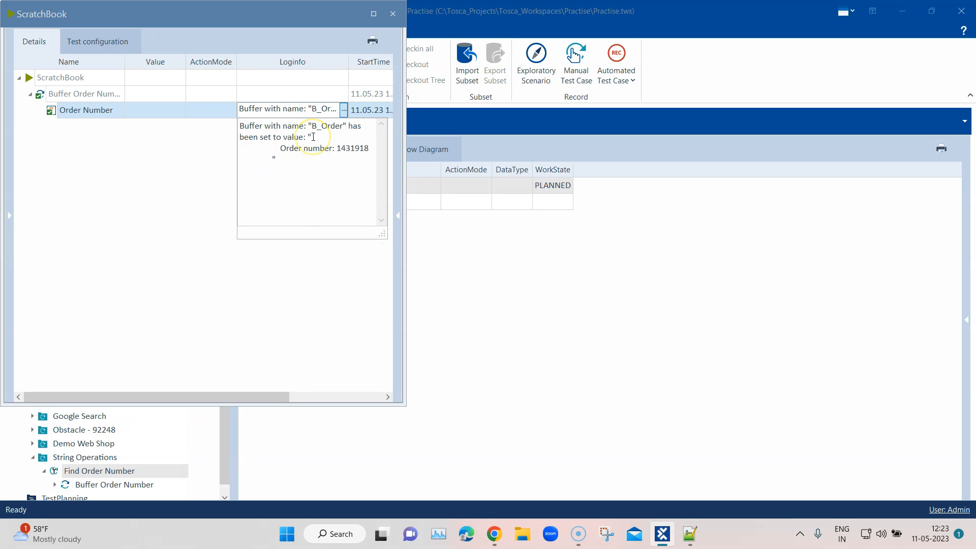
Step: Examine the buffered B_Order value in the log, including the blank space around the text and the digits after the label
click(355, 140)
drag(356, 141, 283, 146)
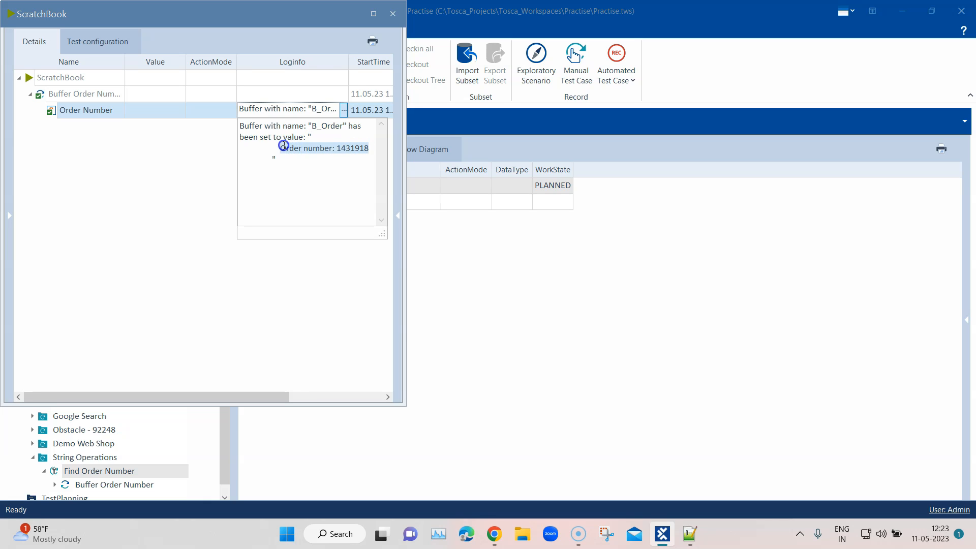
click(338, 148)
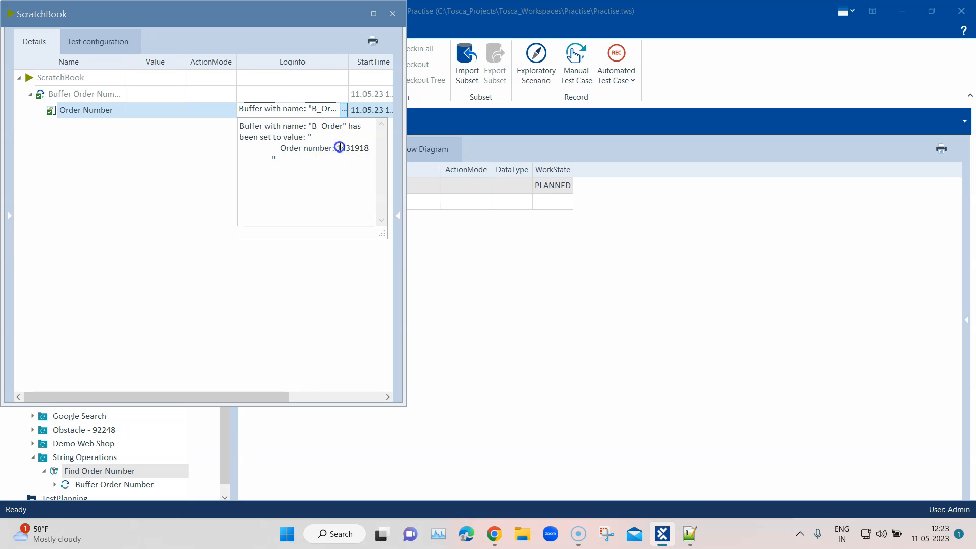
drag(339, 148, 366, 148)
click(317, 140)
drag(317, 140, 341, 146)
click(337, 139)
click(252, 154)
drag(241, 154, 277, 148)
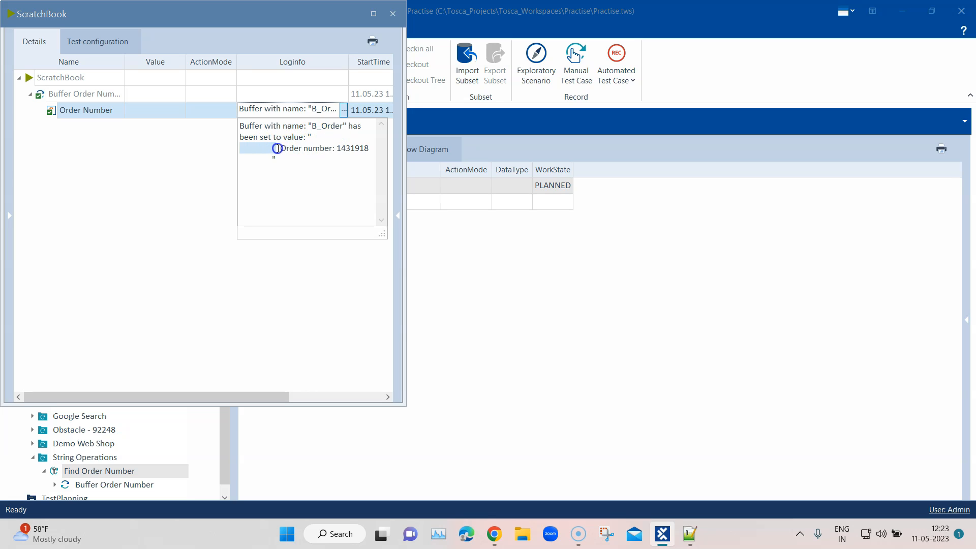
click(273, 158)
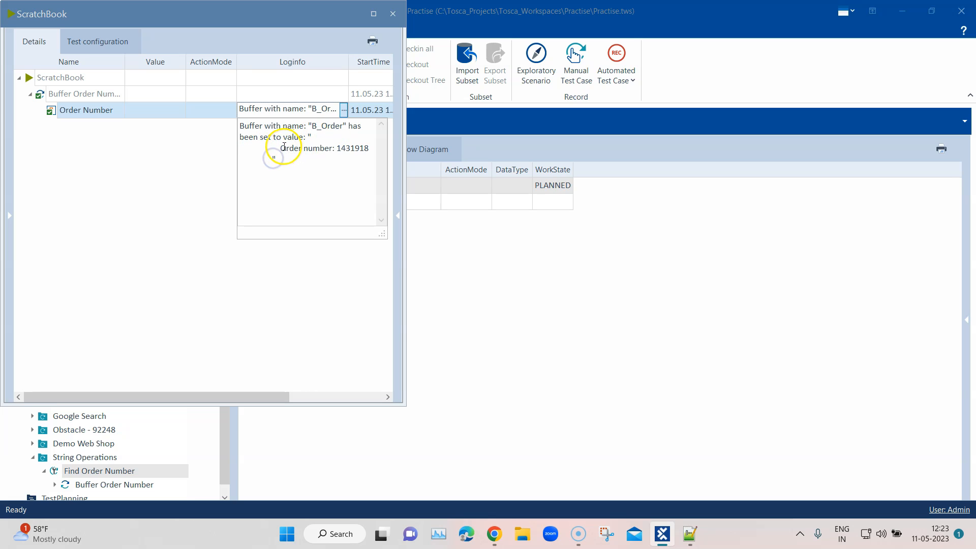
click(339, 149)
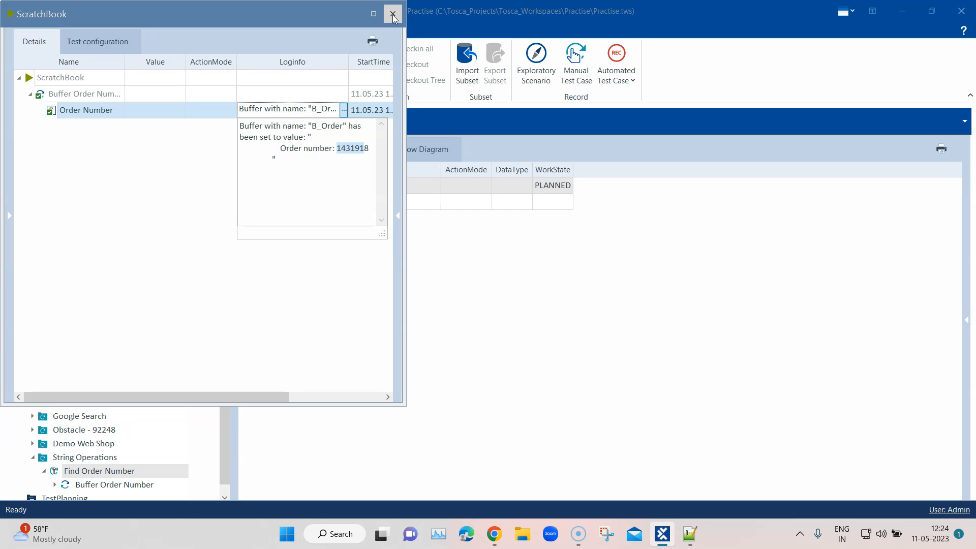
Step: Compare the "Order number:" label with the digits that follow it in the log, and close ScratchBook
click(286, 150)
drag(279, 151, 336, 147)
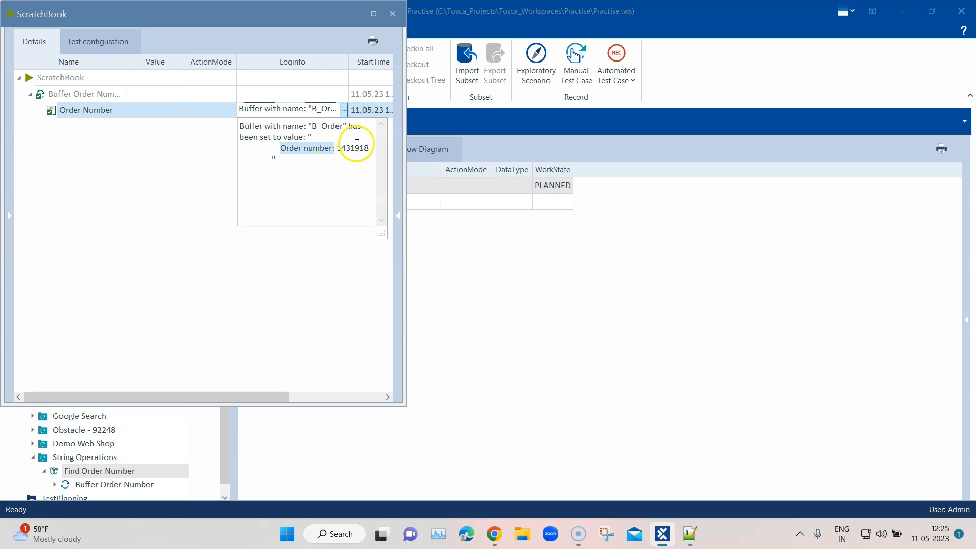
double_click(356, 147)
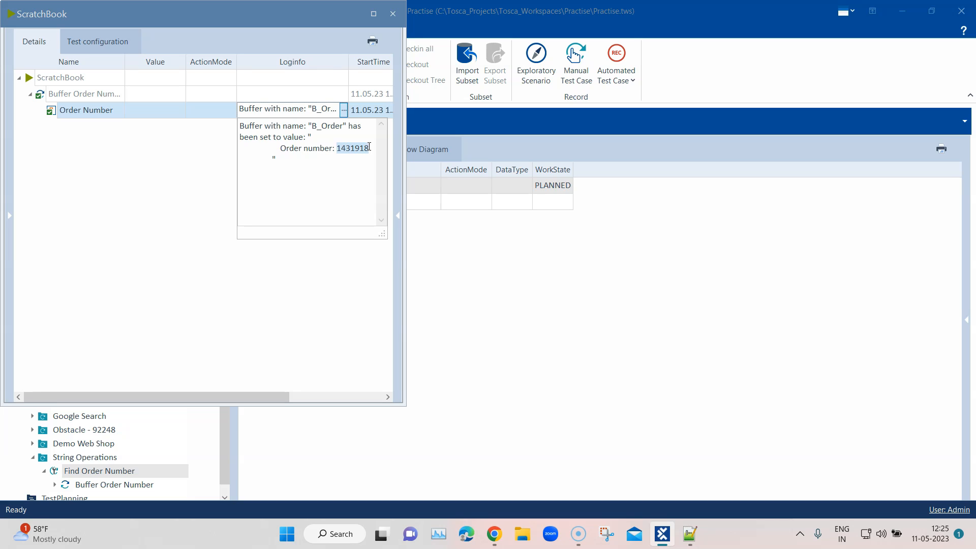
click(395, 19)
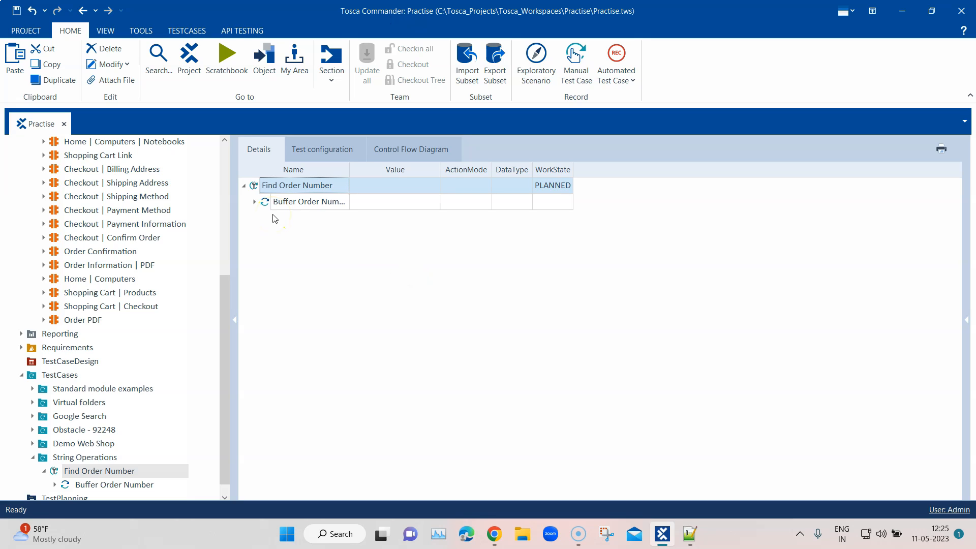
Step: Search for Tbox Set and add a TBox Set Buffer test step to the Find Order Number test case
click(309, 186)
right_click(309, 186)
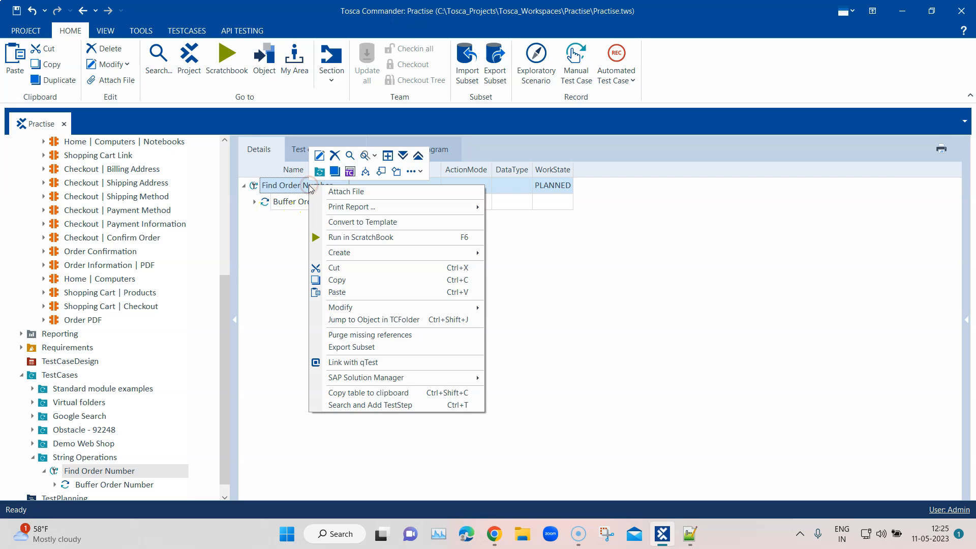
click(387, 405)
text(T)
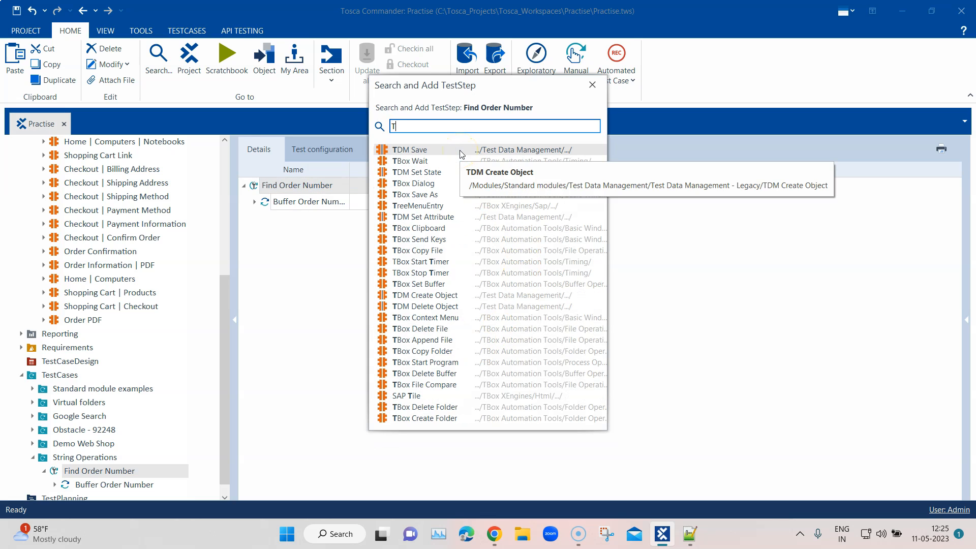
text(box Set)
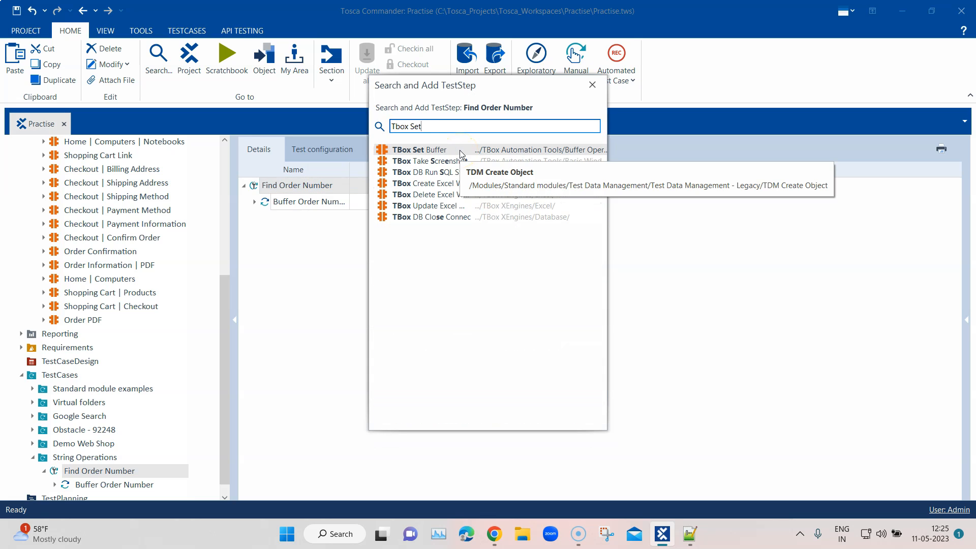
key(Return)
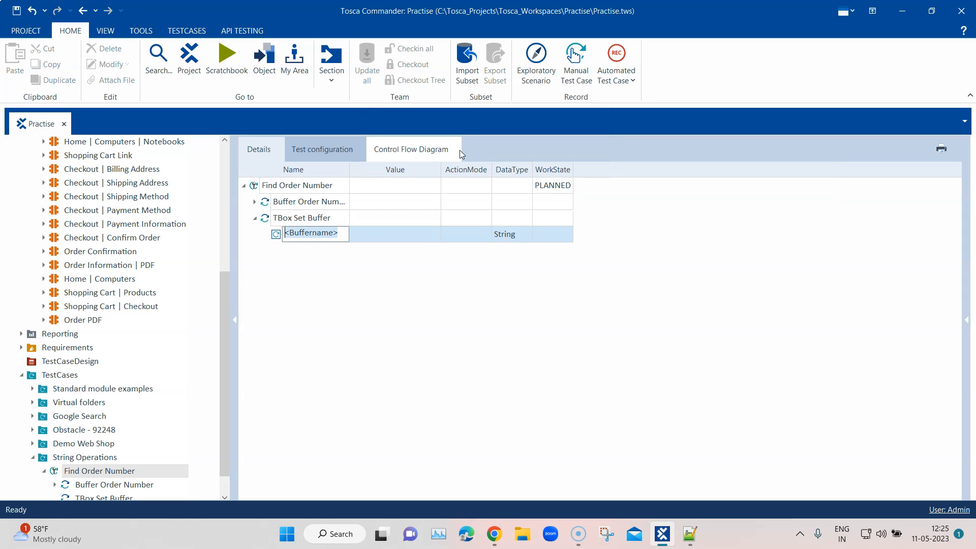
Step: Name the buffer in the TBox Set Buffer step B_OrderNumber
drag(339, 236, 281, 234)
text(B_)
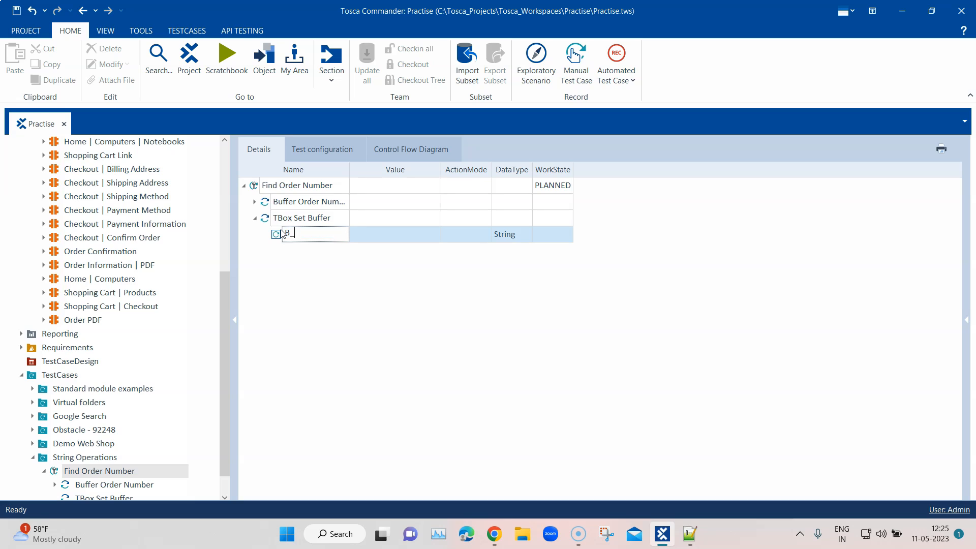
text(OrderNumber)
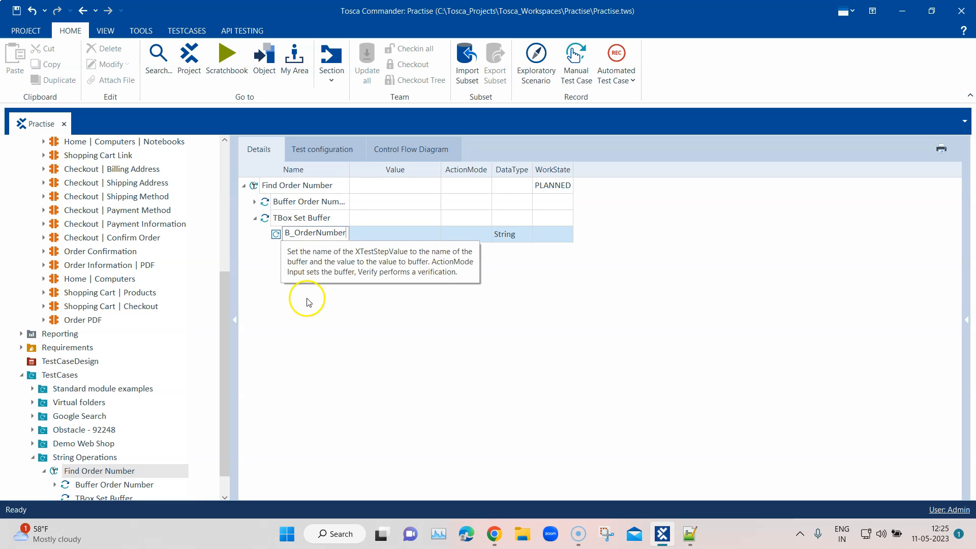
Step: Widen the value column and set B_OrderNumber's value to {TRIM[{STRINGREPLACE[{B[B_Order]}][Order number:][][IGNORECASE]}]}
key(Return)
click(366, 234)
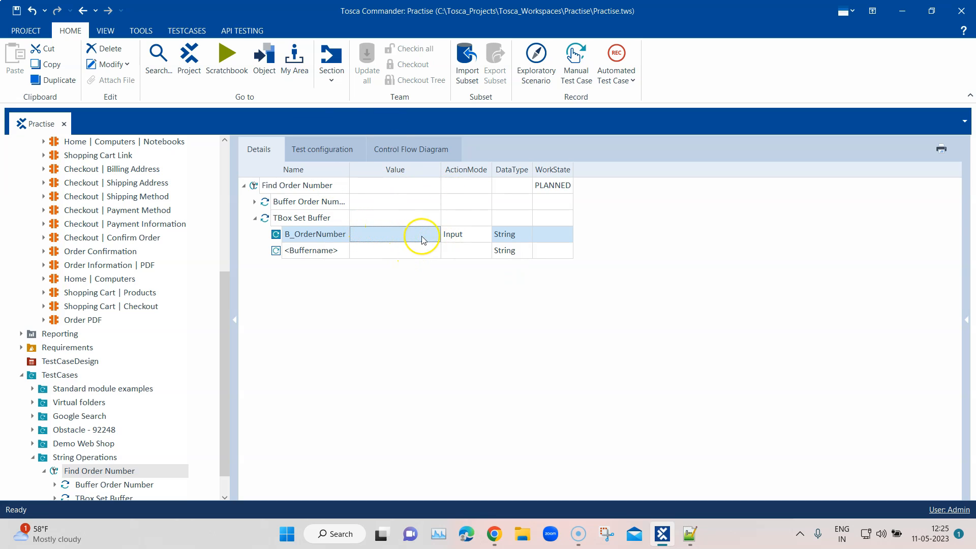
click(376, 233)
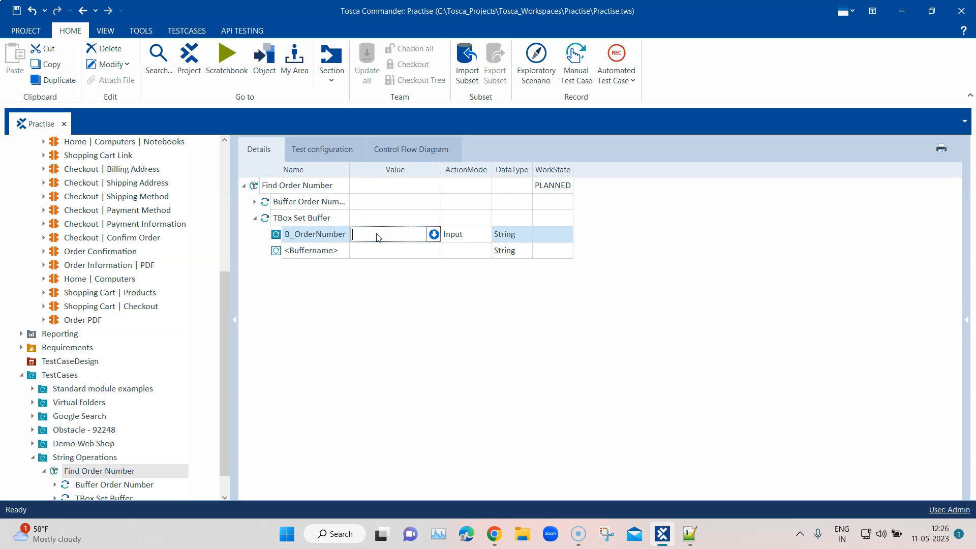
drag(440, 168, 545, 168)
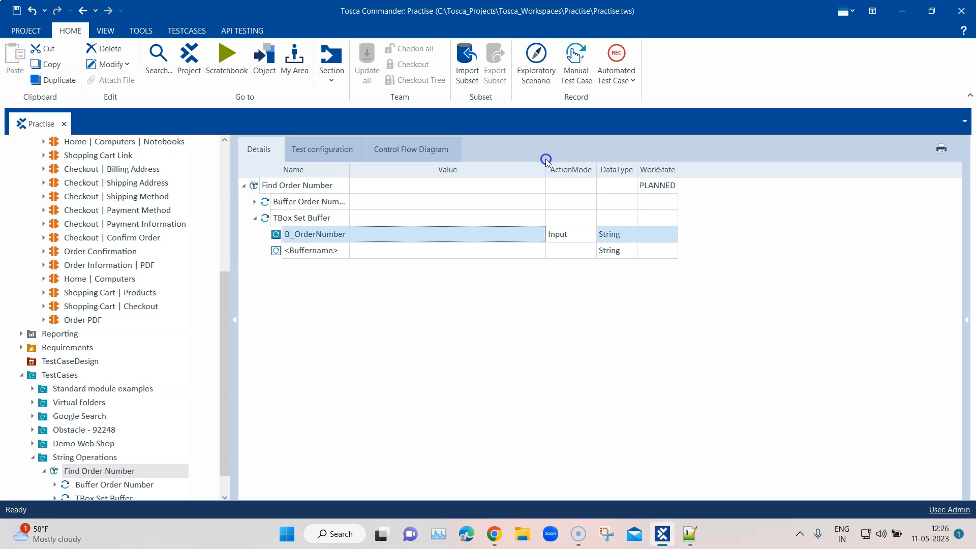
click(436, 235)
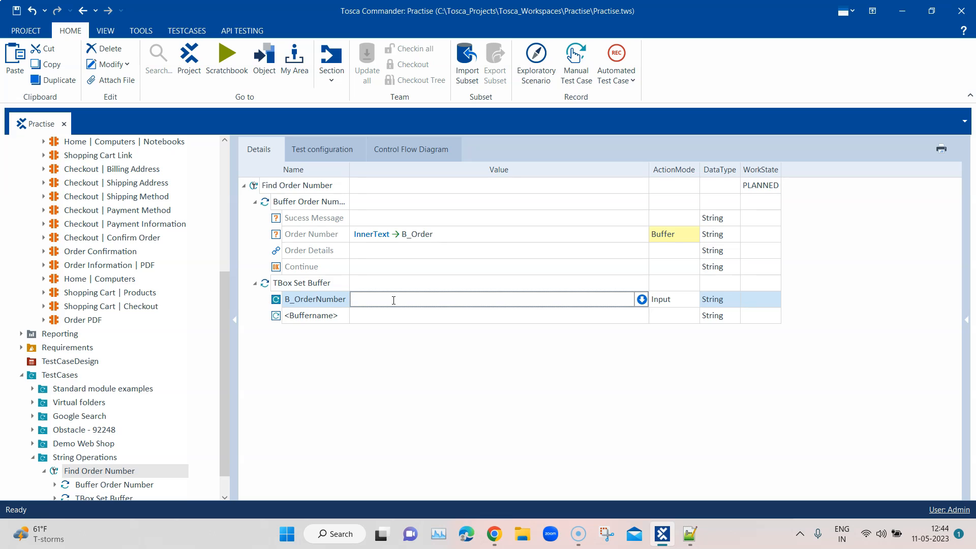
text({TRIM[{STRINGREPLACE[{B[B_Order]}][Order number:][][IGNORECASE]}]})
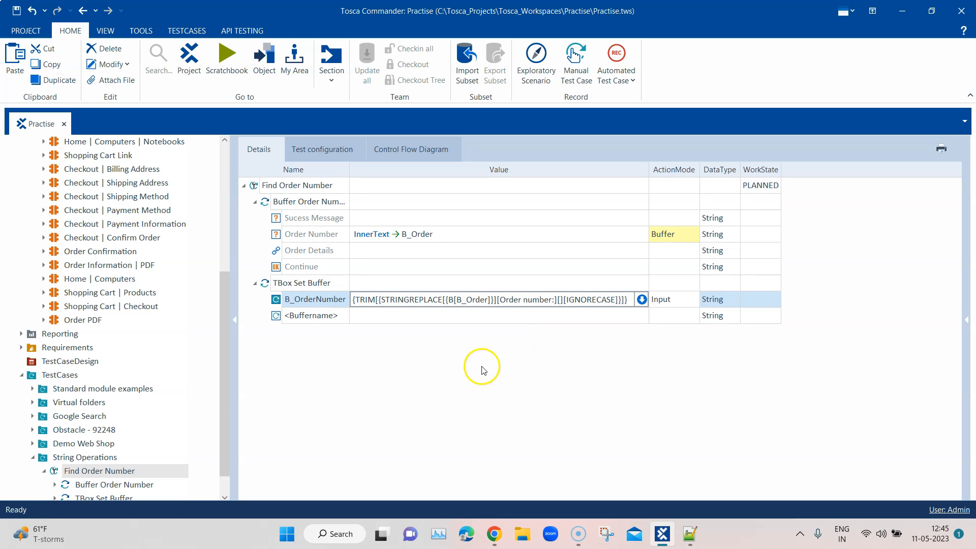
click(504, 355)
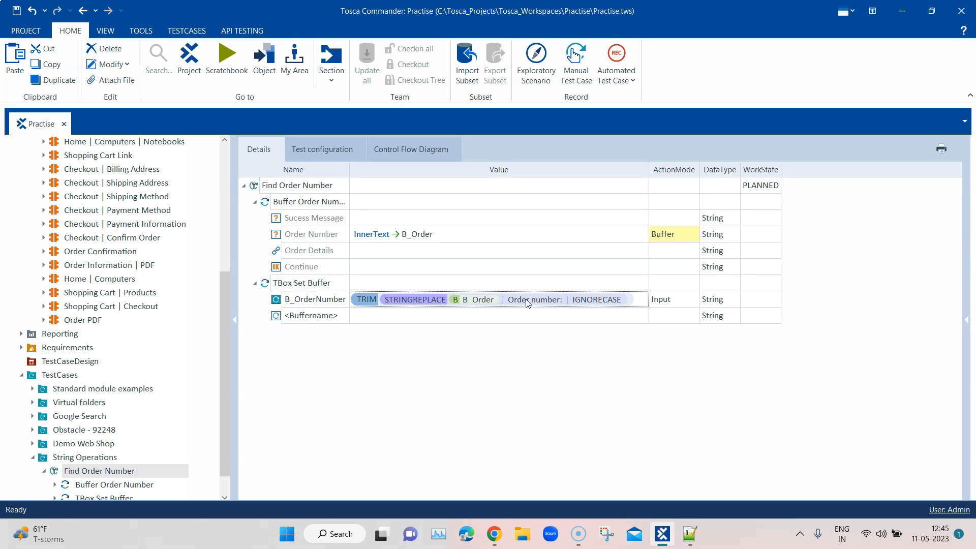
Step: Examine the TRIM and STRINGREPLACE functions and the B_Order buffer reference in B_OrderNumber's expression
click(527, 302)
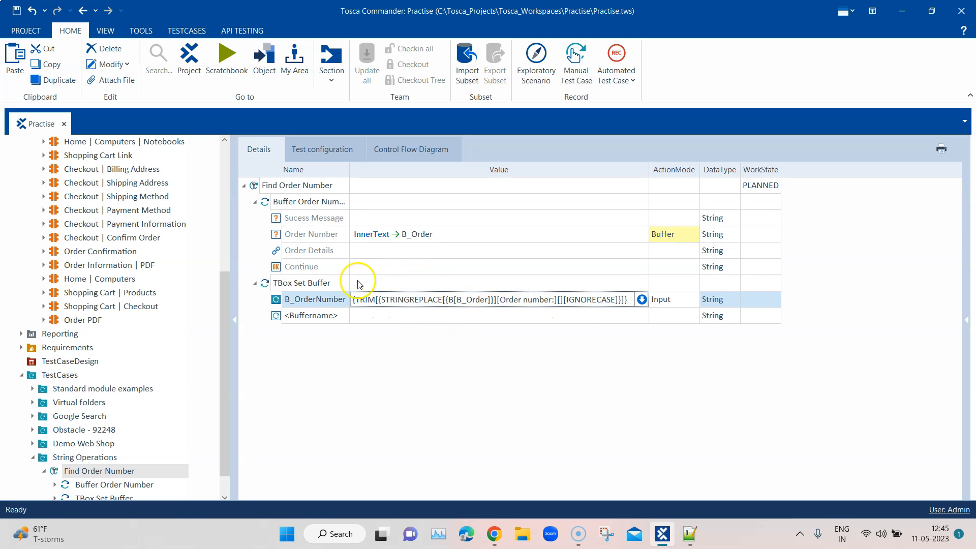
drag(355, 301, 374, 301)
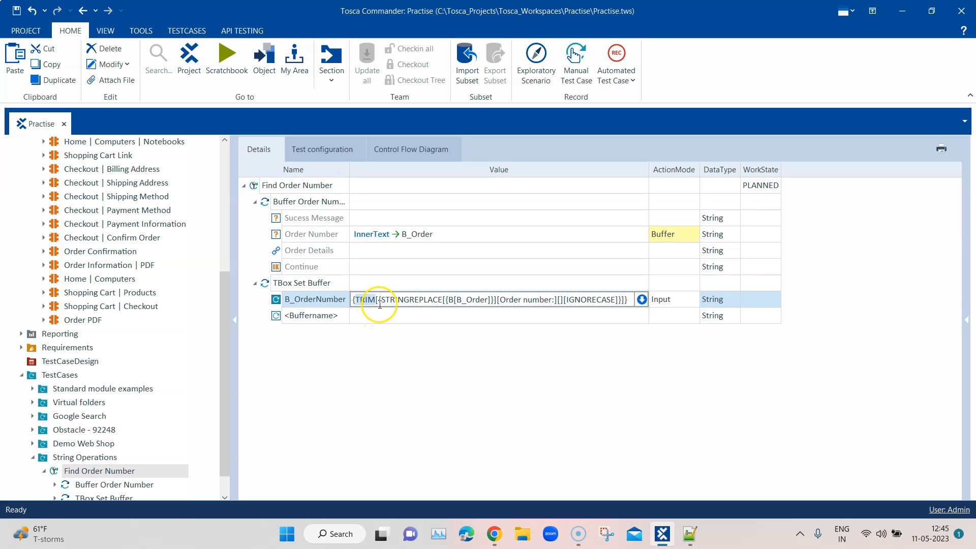
double_click(382, 300)
drag(382, 300, 440, 299)
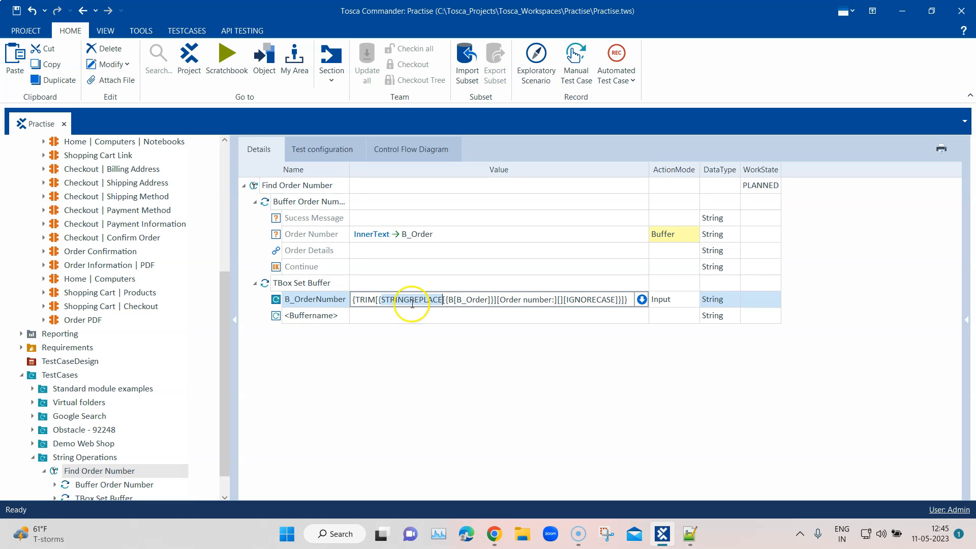
click(361, 301)
click(402, 301)
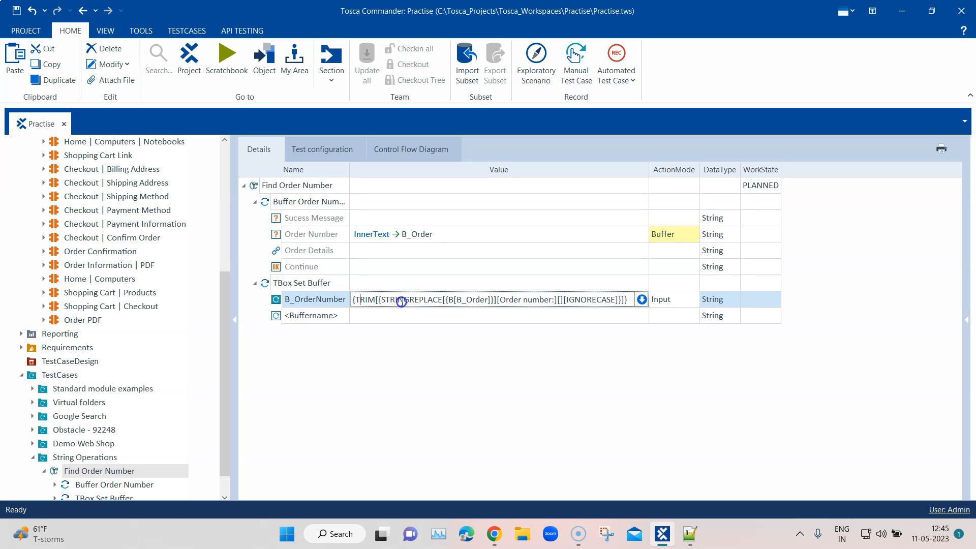
click(457, 302)
click(447, 300)
drag(447, 300, 491, 299)
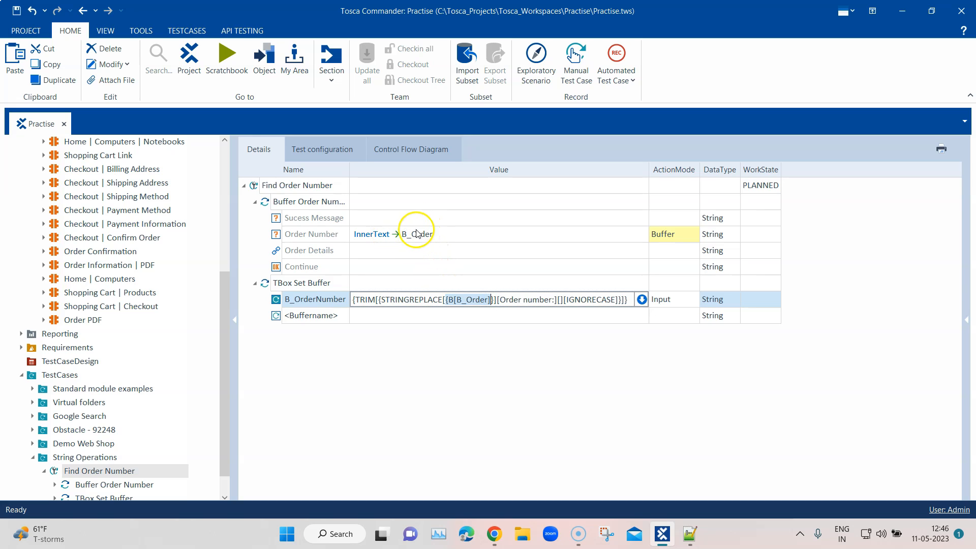
click(496, 300)
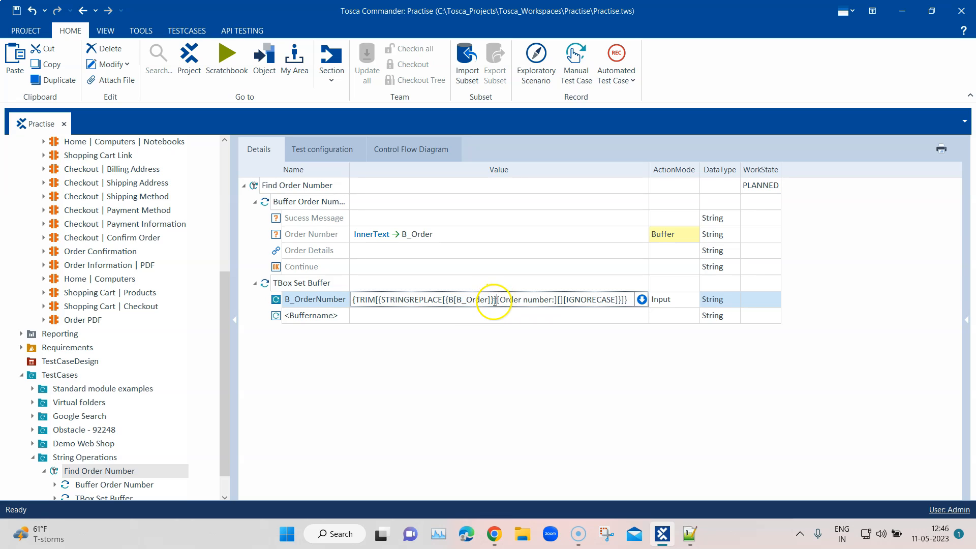
drag(446, 299, 496, 299)
Step: Examine the remaining STRINGREPLACE arguments: the "Order number:" search text, the empty replacement and the IGNORECASE option
drag(501, 299, 553, 299)
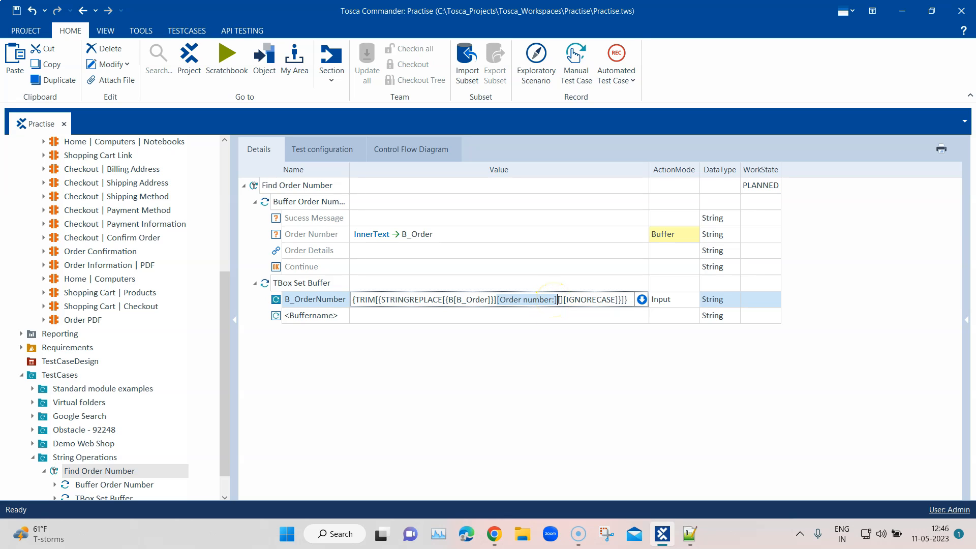
click(558, 299)
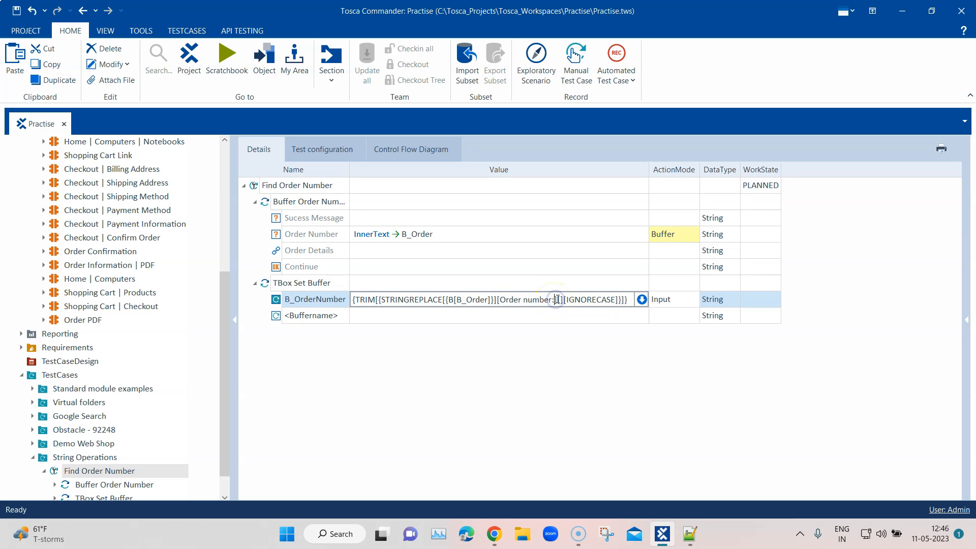
text([])
double_click(565, 299)
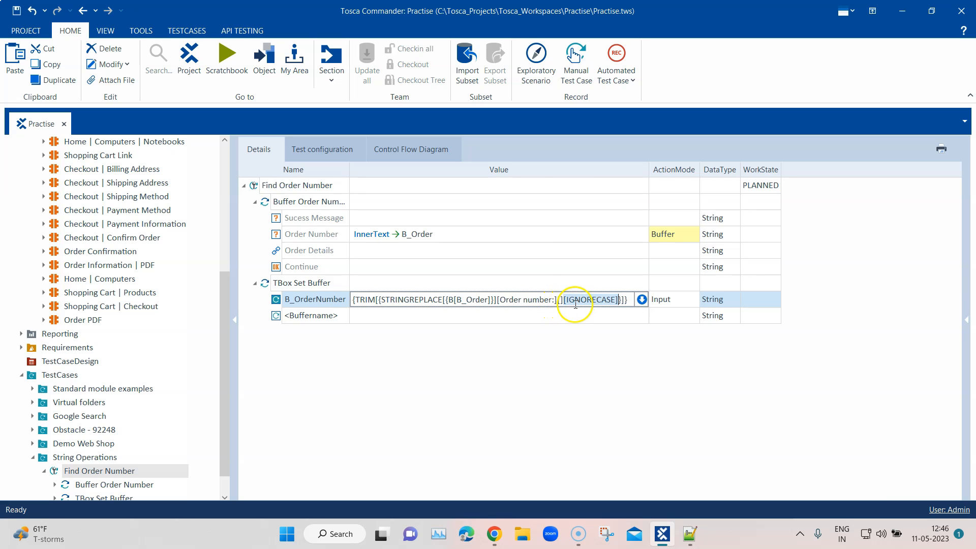
drag(563, 299, 617, 298)
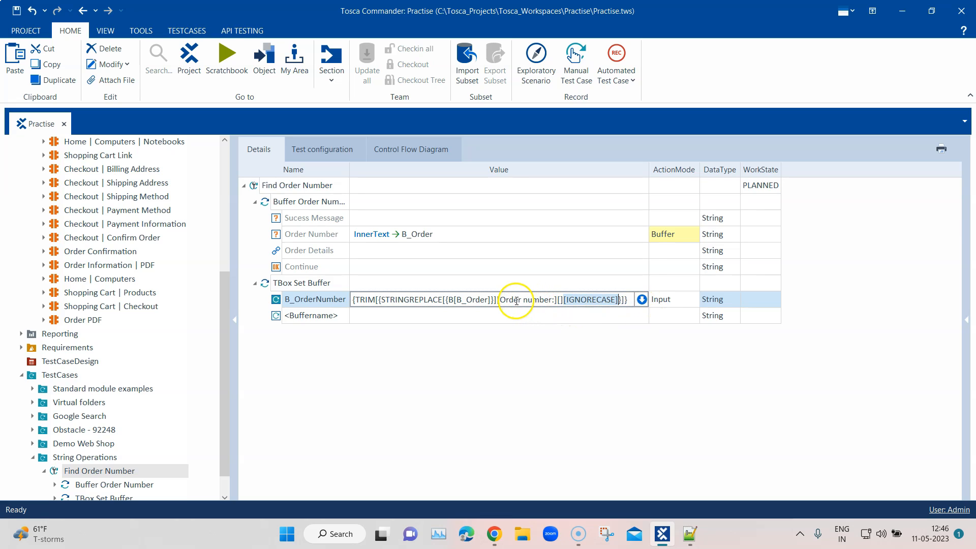
click(500, 299)
drag(500, 300, 555, 300)
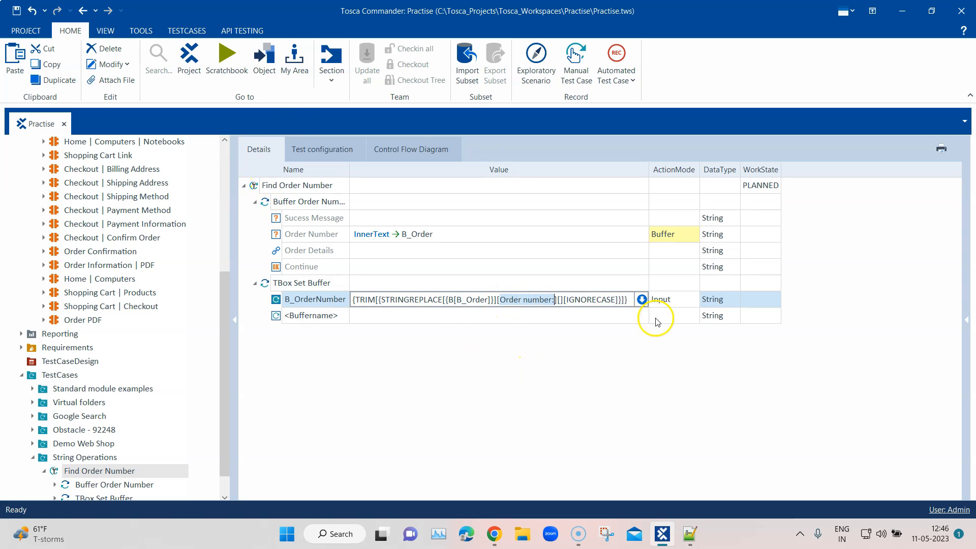
click(587, 299)
drag(567, 299, 618, 299)
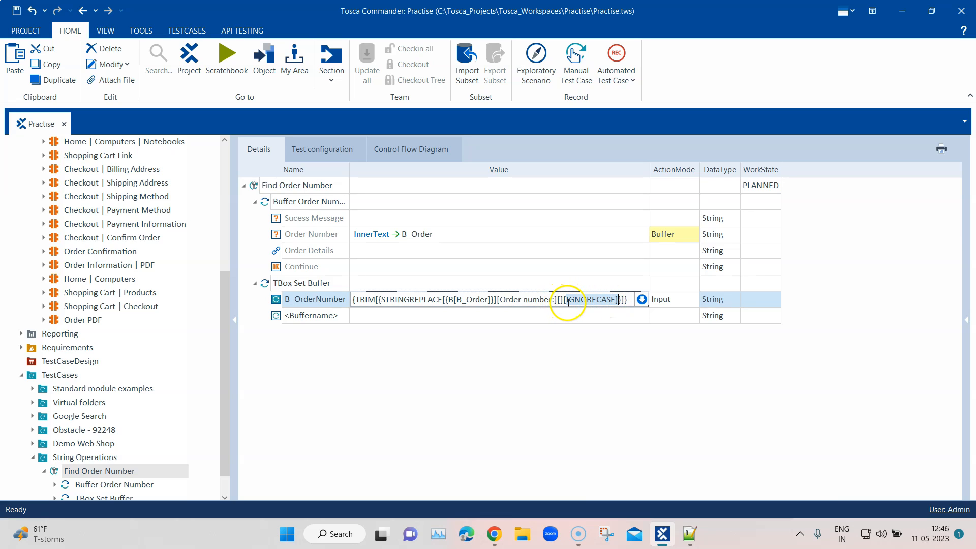
mouse_move(564, 299)
mouse_down()
mouse_move(492, 299)
mouse_move(561, 299)
mouse_up()
click(445, 299)
click(562, 299)
text([])
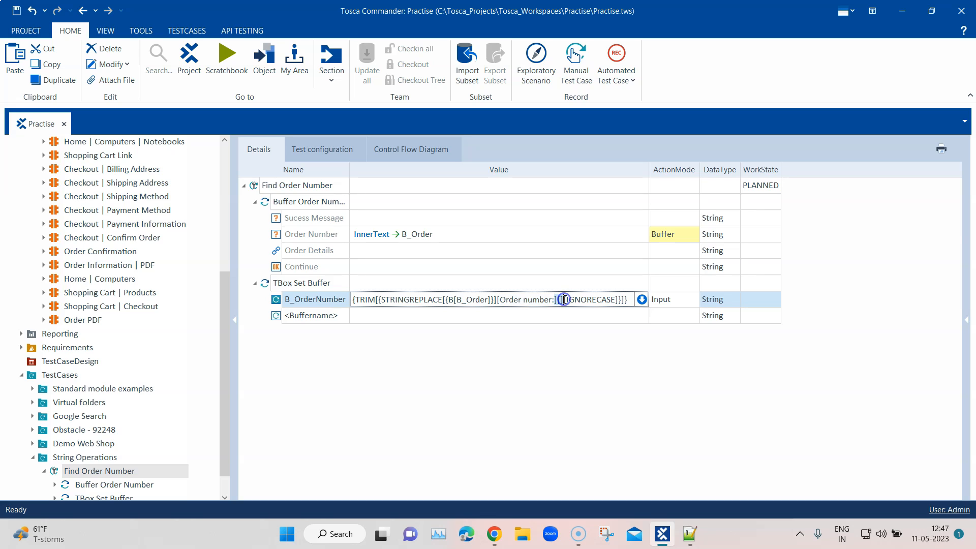
click(441, 316)
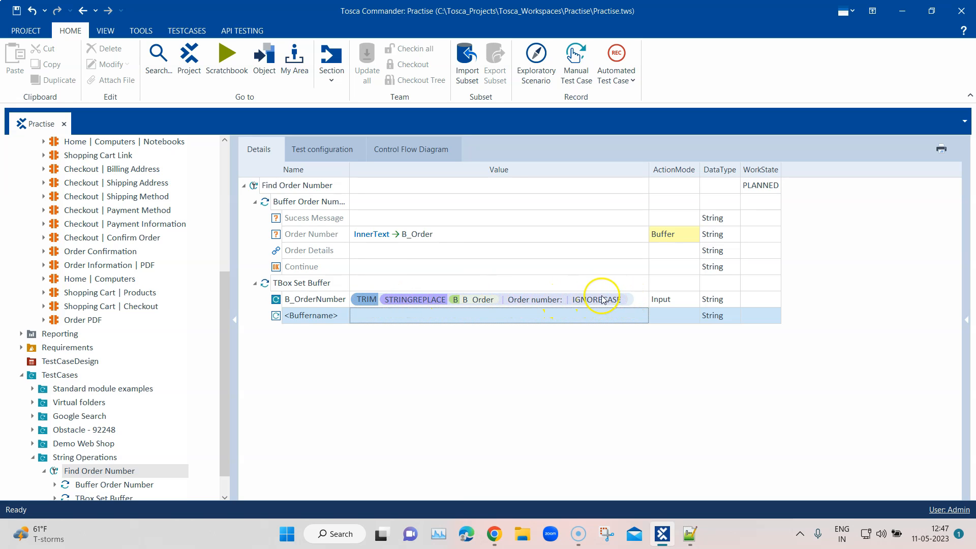
click(636, 303)
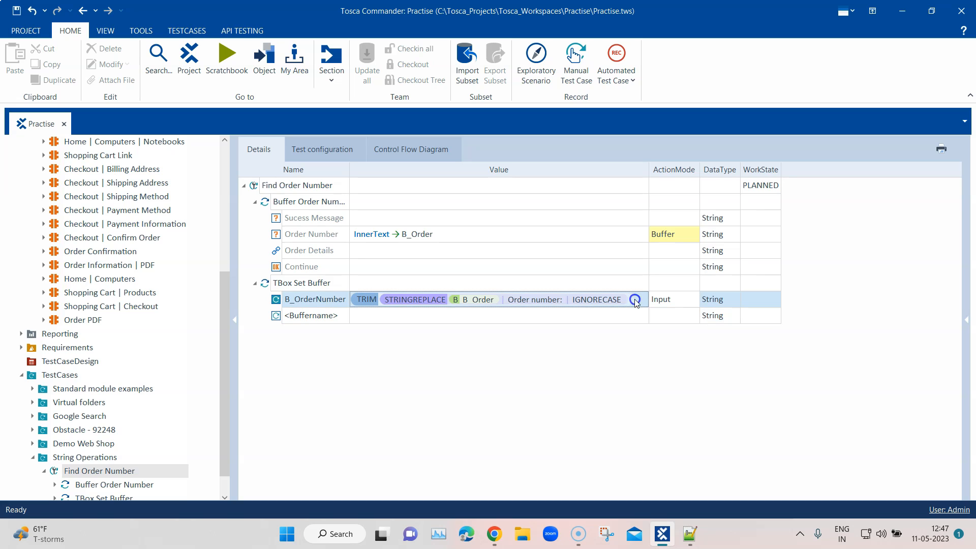
click(255, 283)
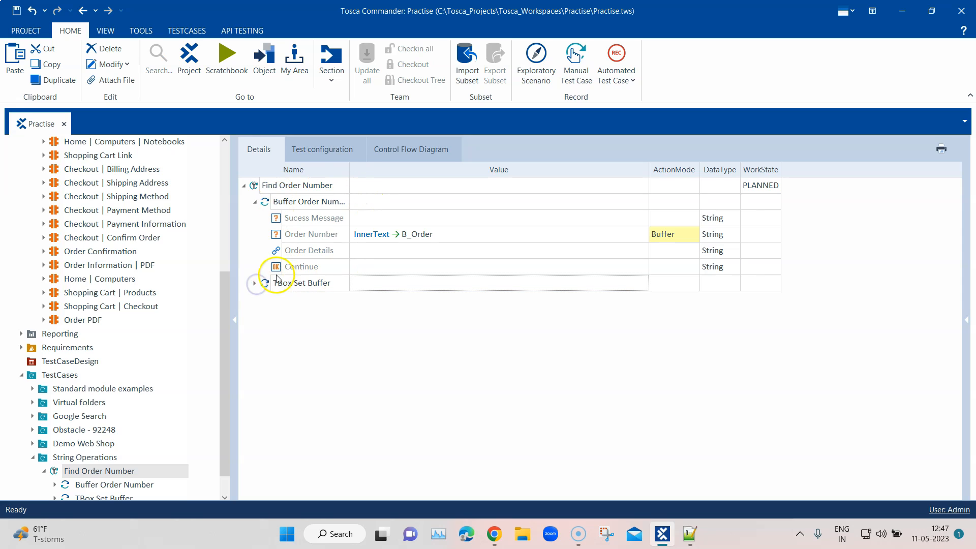
click(255, 283)
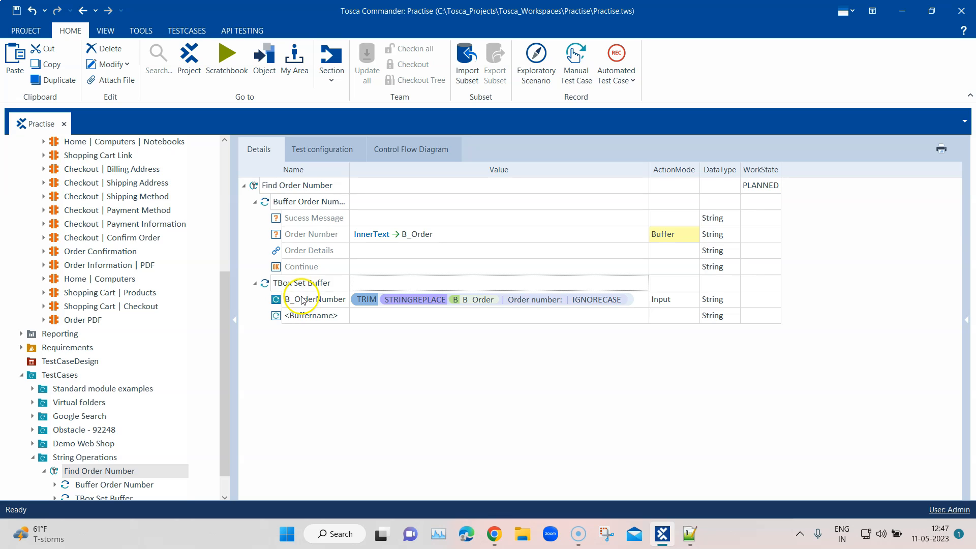
click(295, 299)
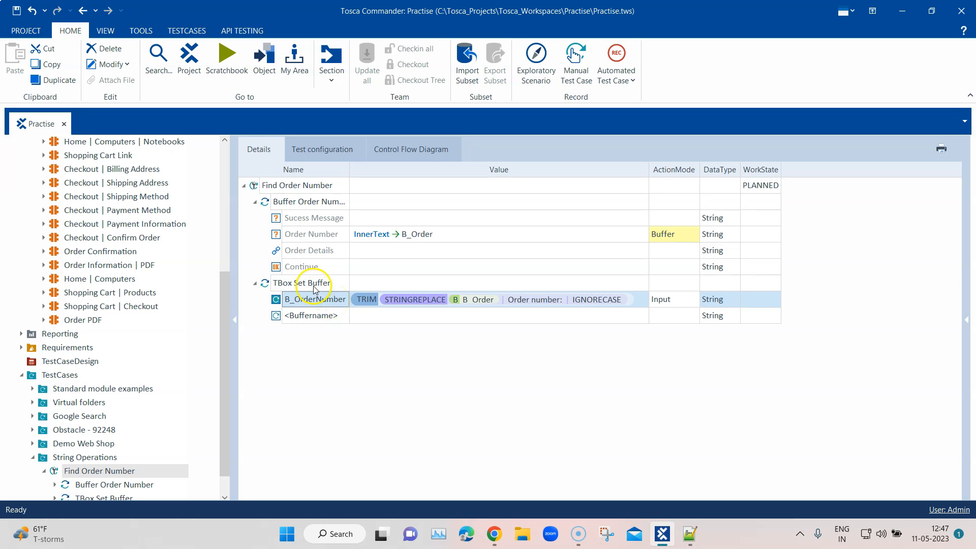
Step: Run the TBox Set Buffer test step in ScratchBook and expand its result
right_click(315, 287)
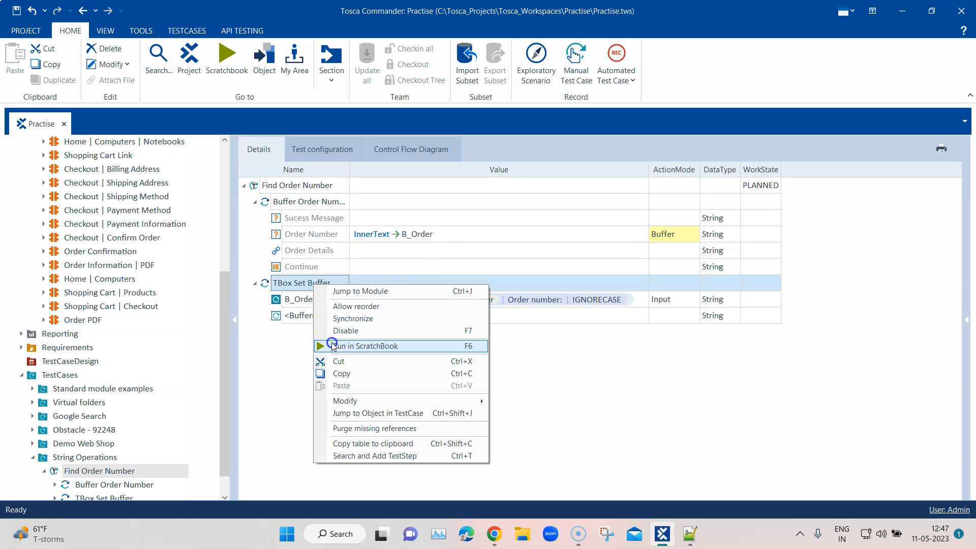
click(330, 345)
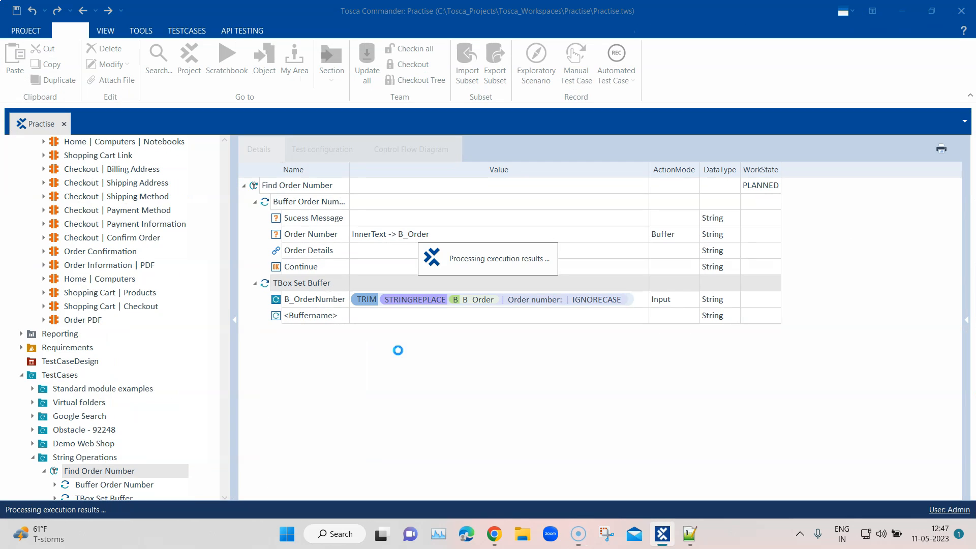
click(29, 94)
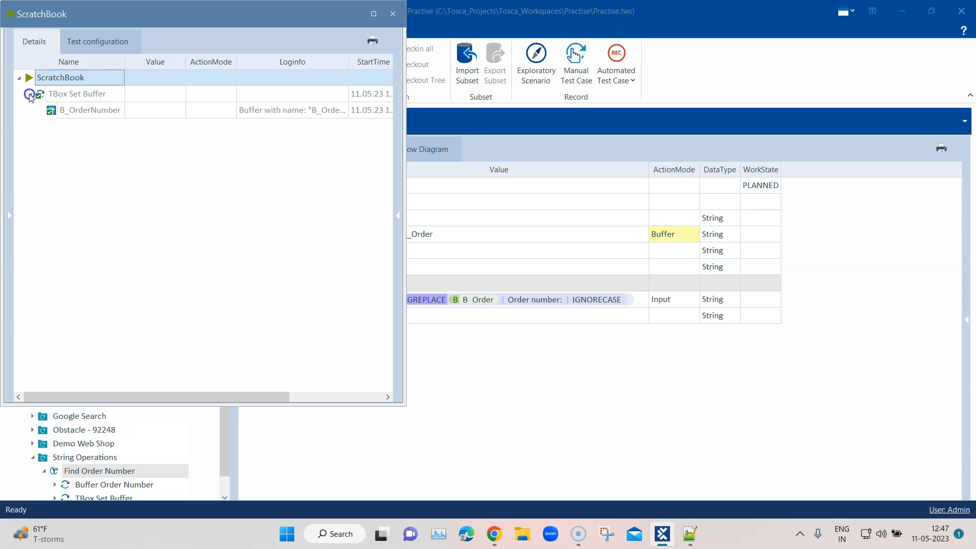
Step: Open the full log information for B_OrderNumber and read the buffer name and the value set
click(323, 111)
click(344, 110)
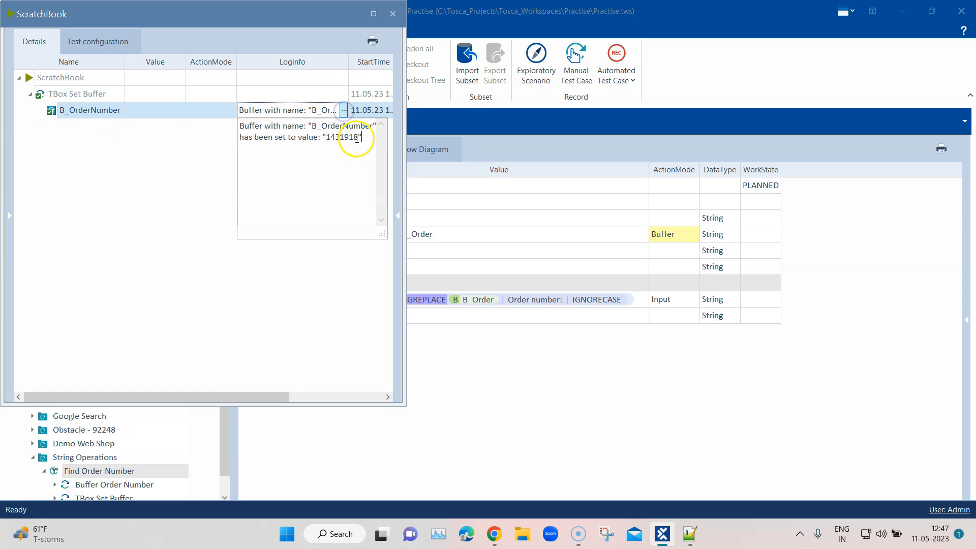
drag(235, 126, 371, 126)
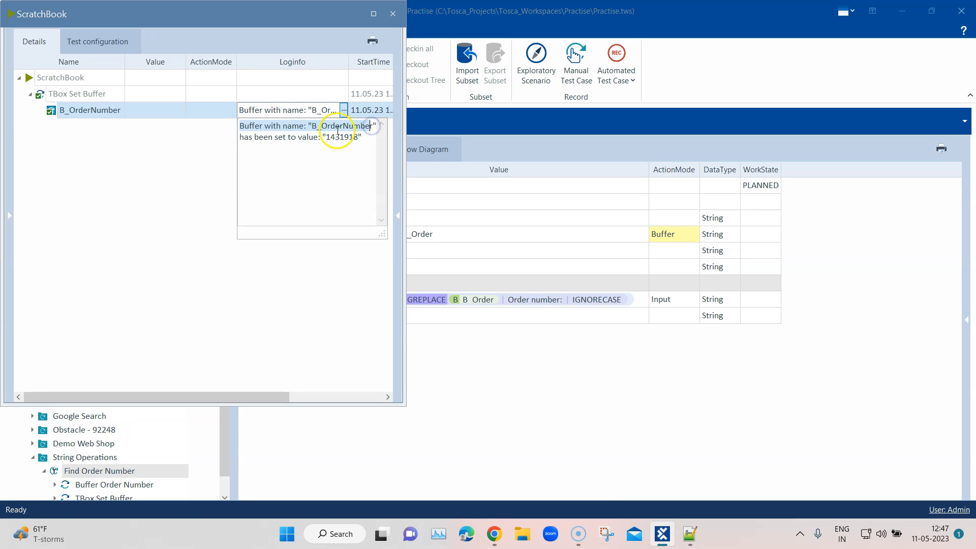
click(285, 137)
drag(285, 138, 358, 138)
Step: Switch to Chrome to compare the Demo Web Shop order number with the buffered value, then return to Tosca and close ScratchBook
click(495, 534)
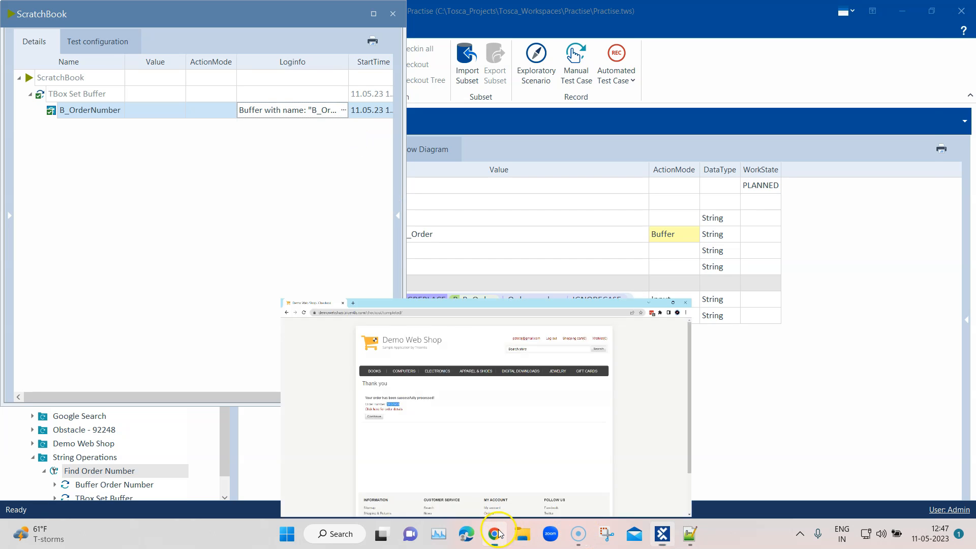
drag(251, 251, 283, 251)
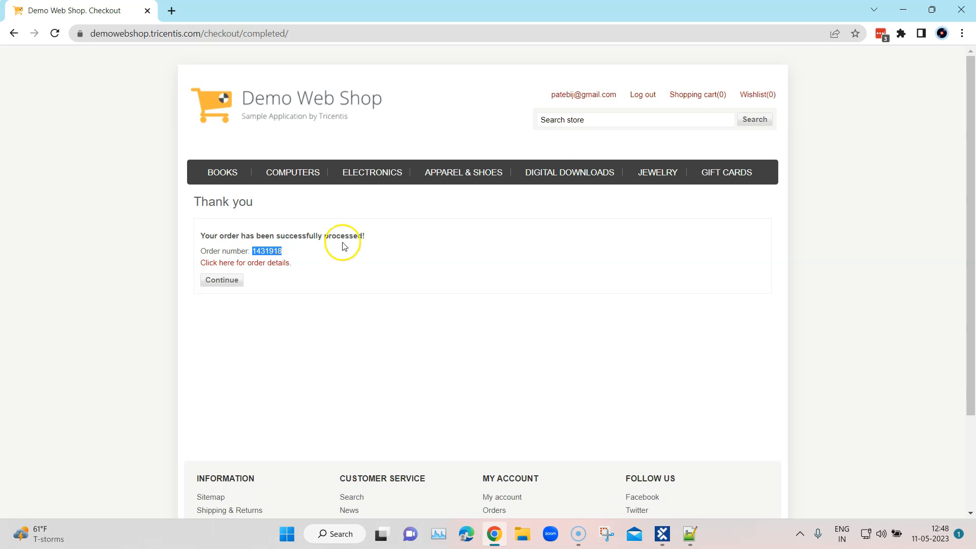
click(898, 14)
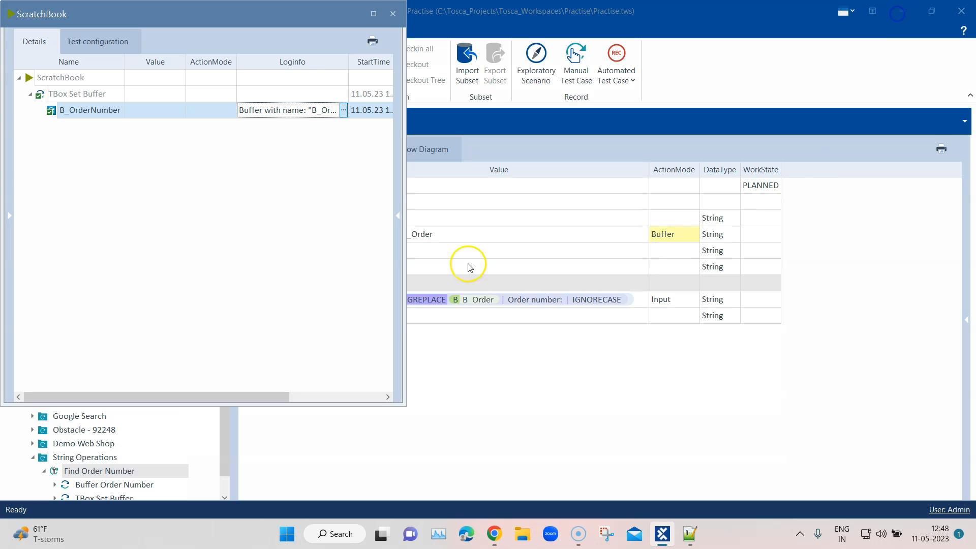
click(392, 13)
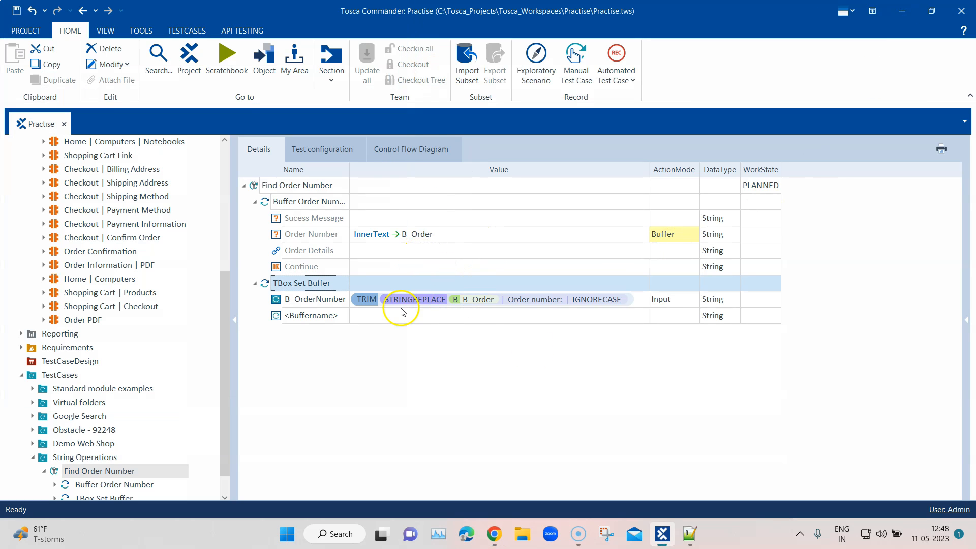